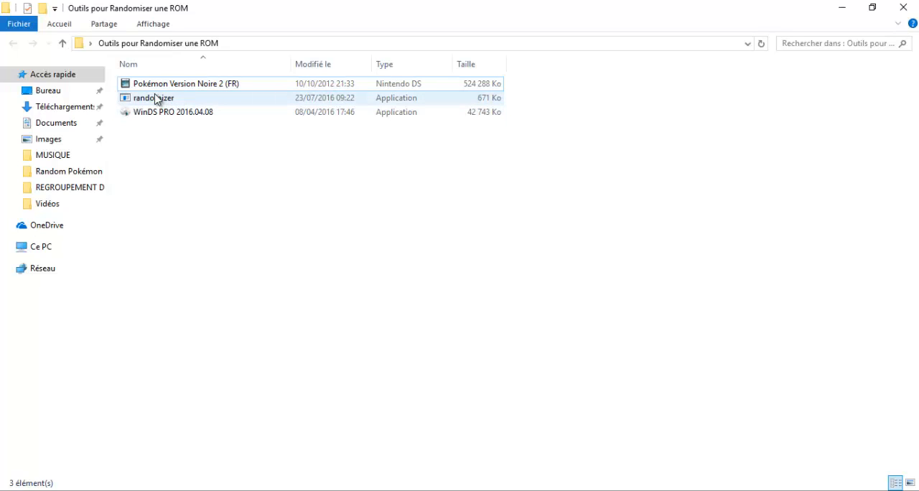
Launch the randomizer application from the tools folder, maximize it and load the Pokémon Version Noire 2 (FR) ROM
double_click(162, 102)
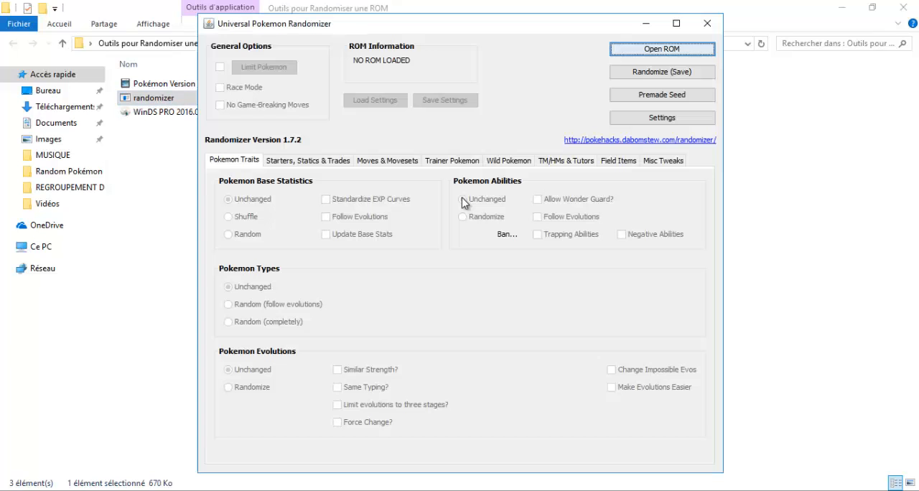
click(676, 25)
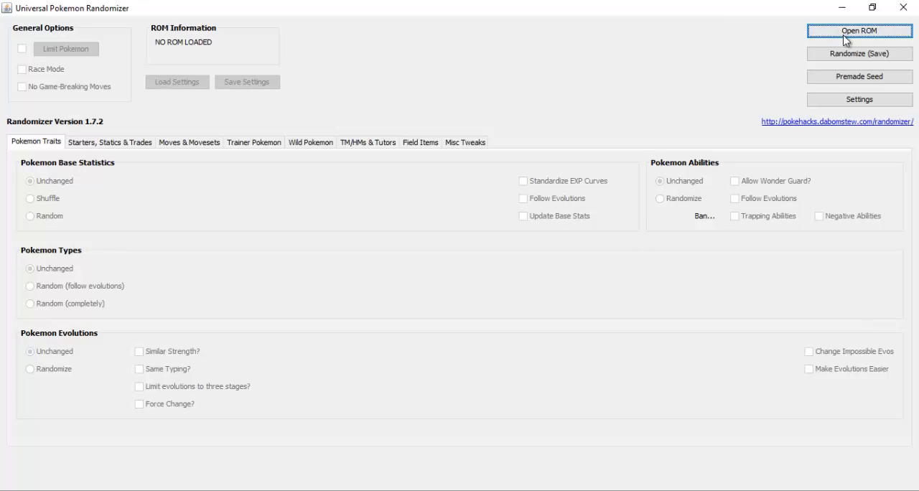
click(850, 33)
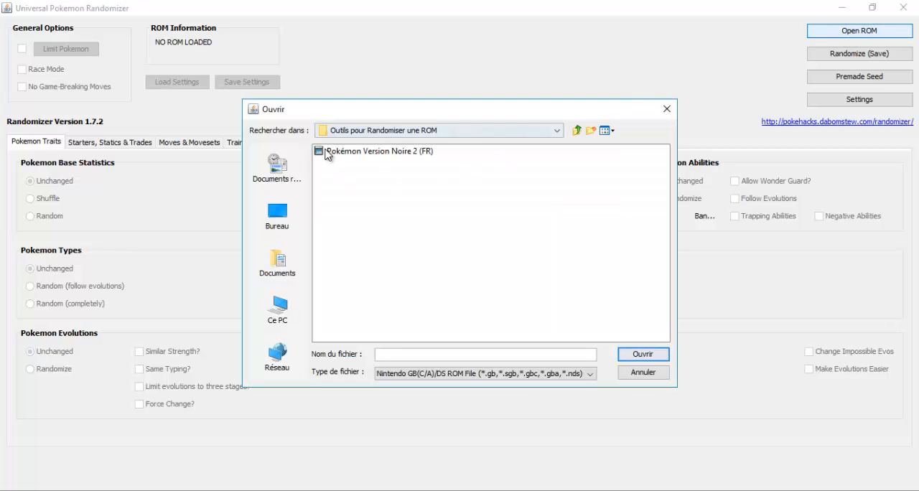
click(396, 152)
click(643, 355)
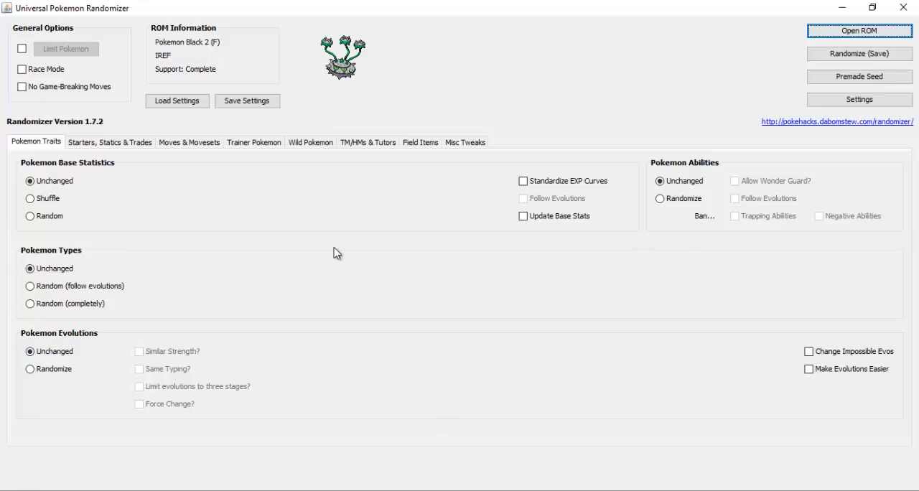
click(89, 143)
click(198, 144)
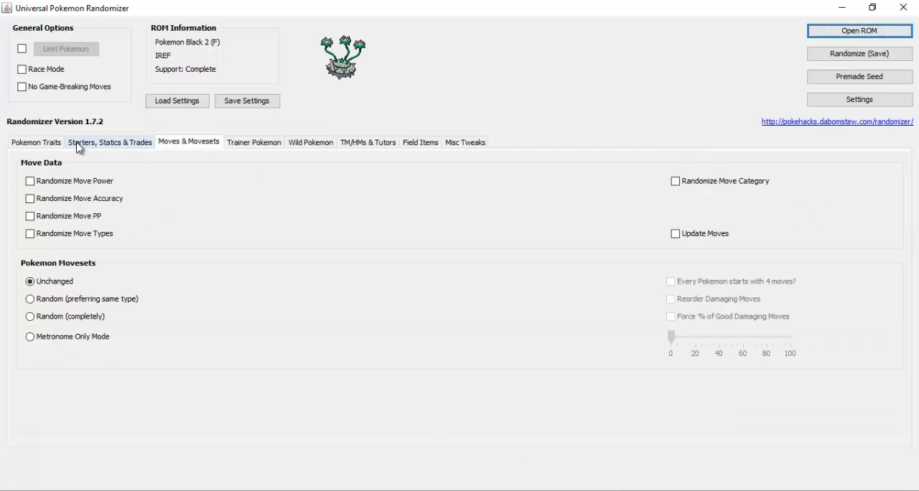
click(28, 143)
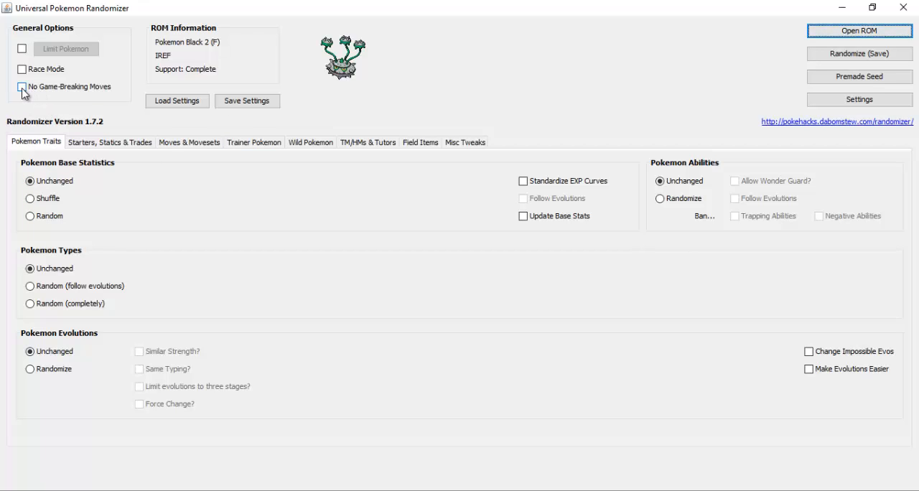
Enable No Game-Breaking Moves and set the Pokemon base statistics to Random with Standardize EXP Curves
click(23, 86)
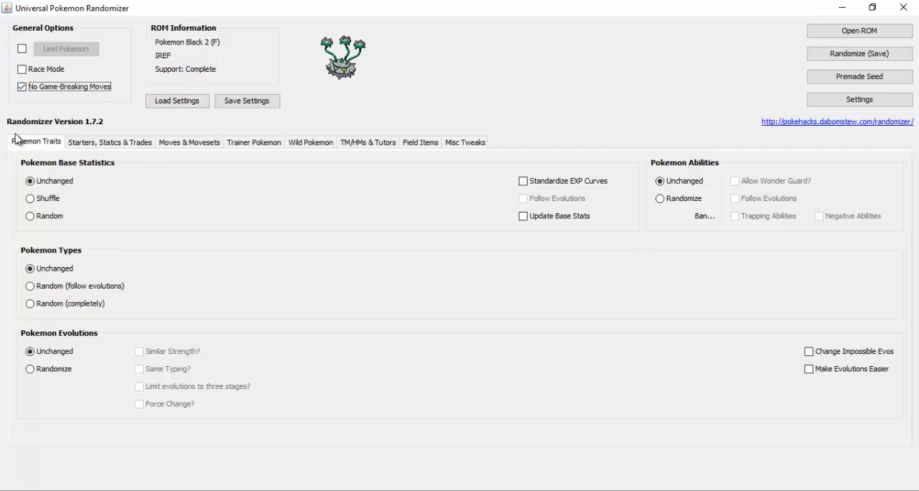
click(44, 217)
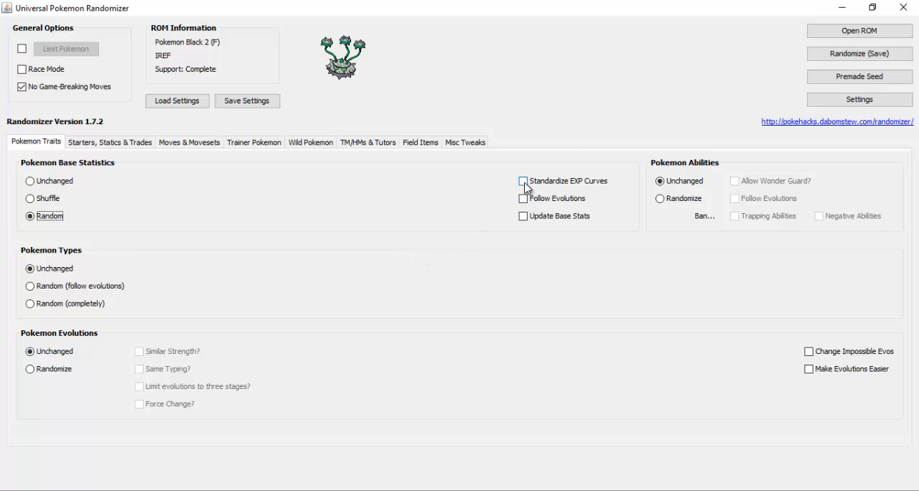
mouse_move(524, 186)
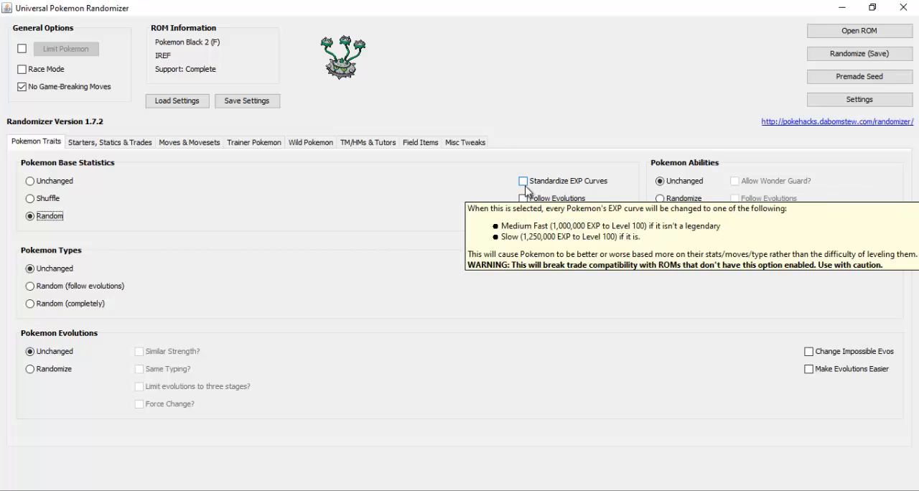
click(524, 182)
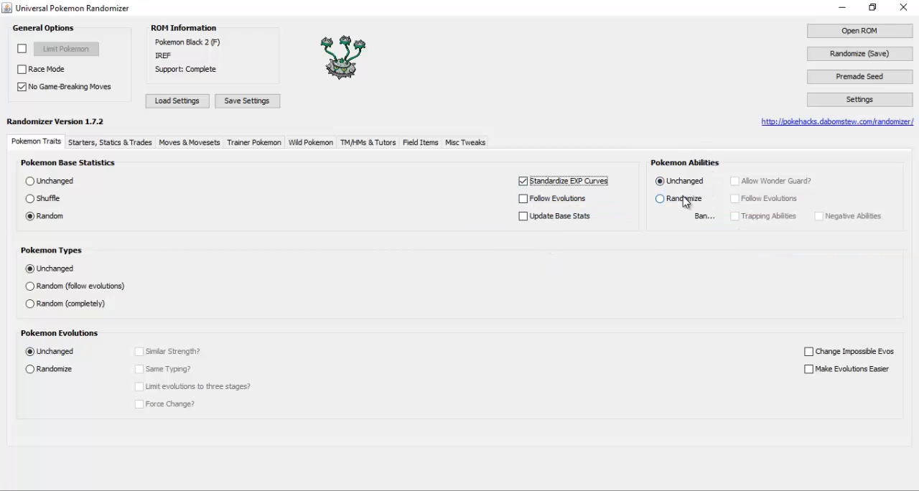
Set both the Pokemon abilities and the Pokemon evolutions to Randomize
click(660, 200)
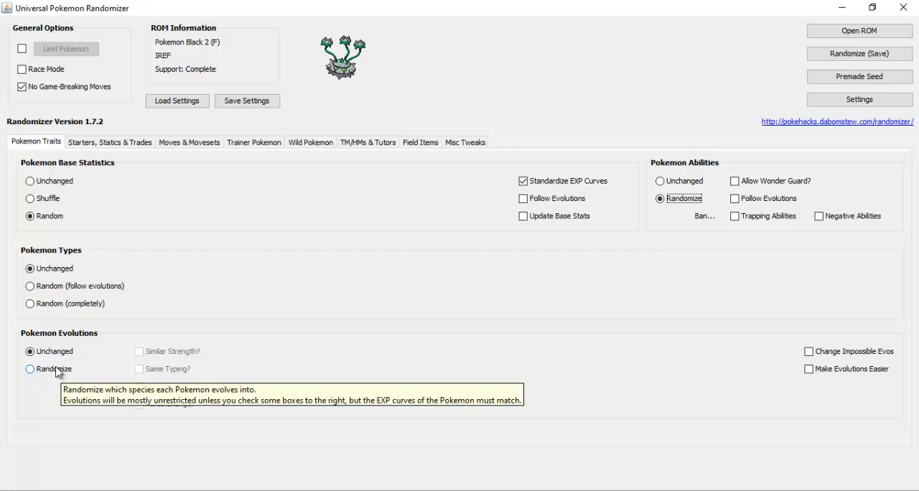
click(29, 370)
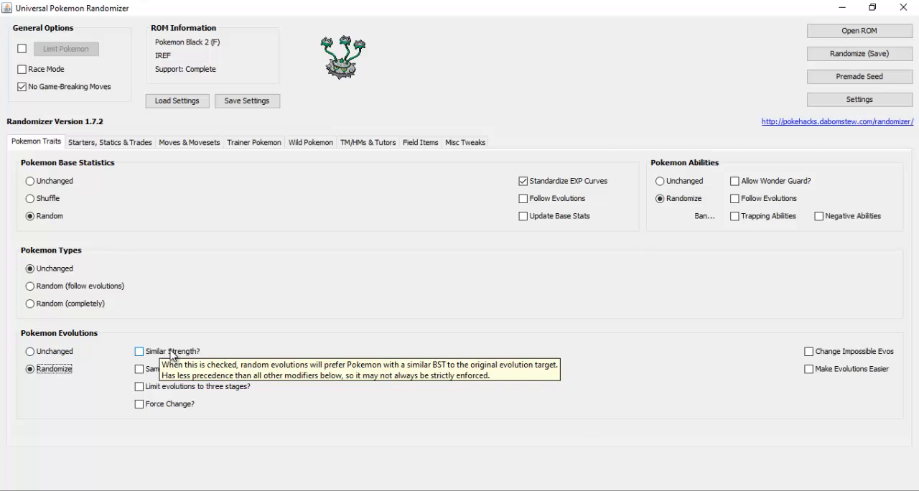
Set the starter Pokemon to Custom and choose Bétochef, Zébibron and Victini as the three starters
click(109, 142)
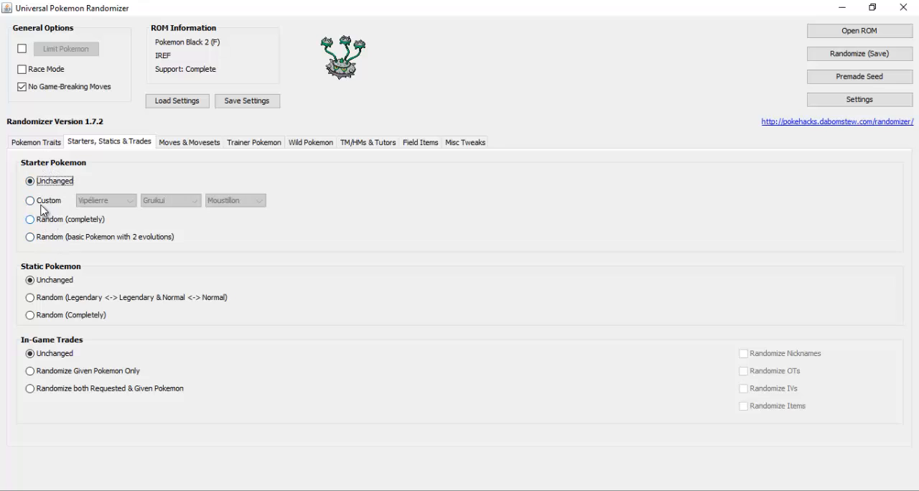
click(43, 203)
click(106, 201)
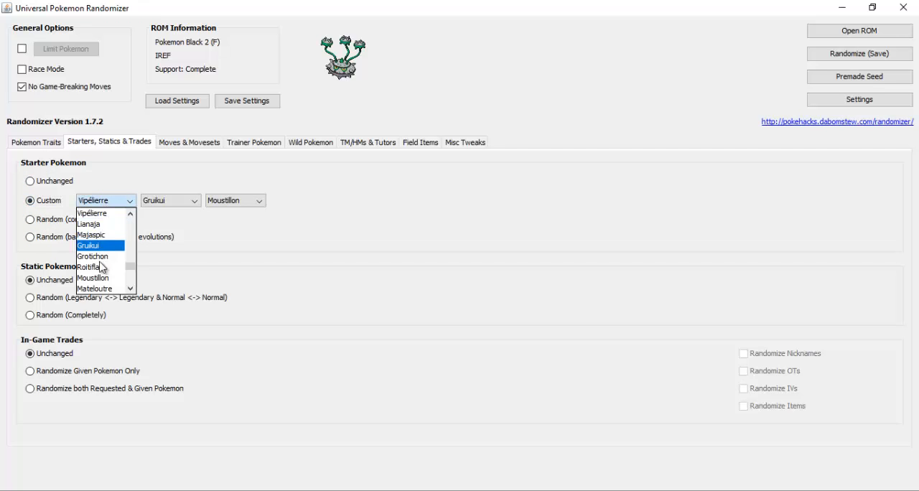
scroll(100, 267, down, 10)
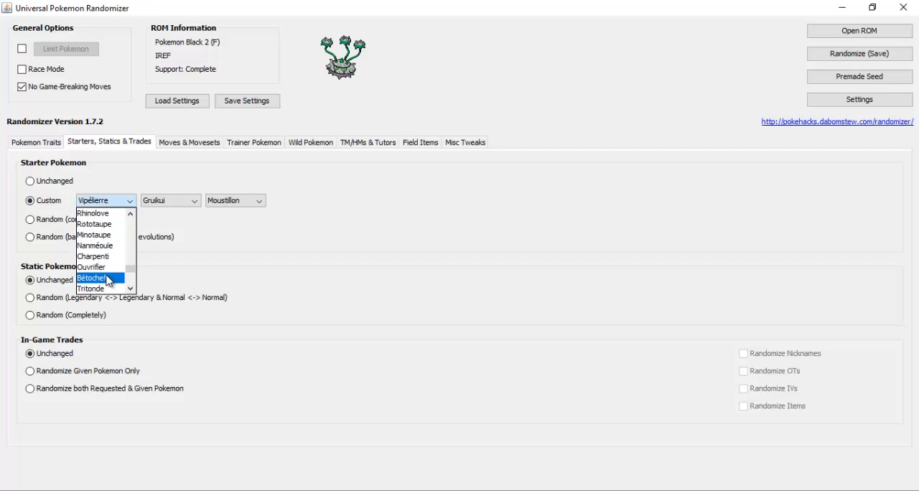
click(93, 278)
click(161, 202)
scroll(161, 244, down, 6)
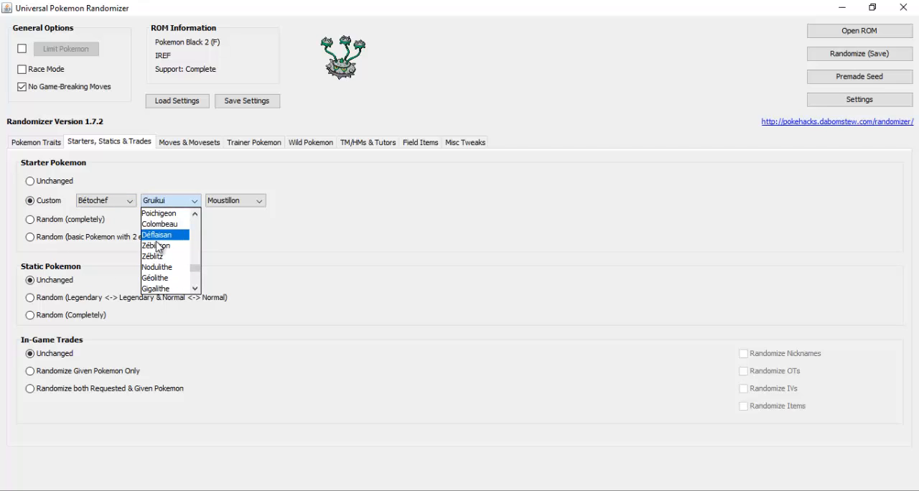
click(163, 231)
click(218, 202)
click(210, 224)
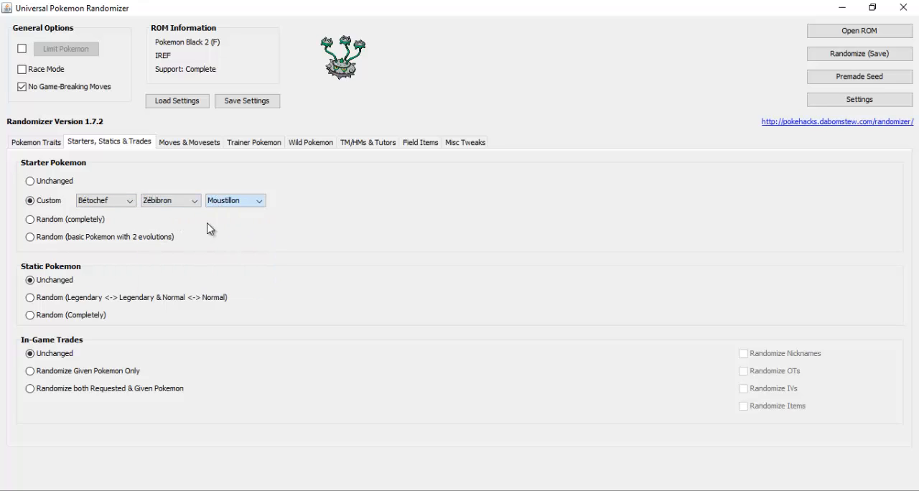
click(225, 203)
click(222, 214)
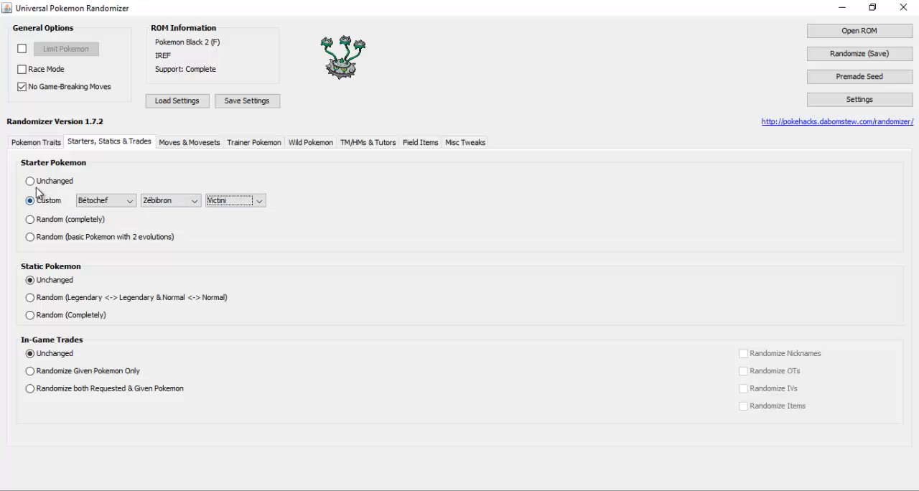
Set both the starter Pokemon and the static Pokemon to the completely random option
click(30, 220)
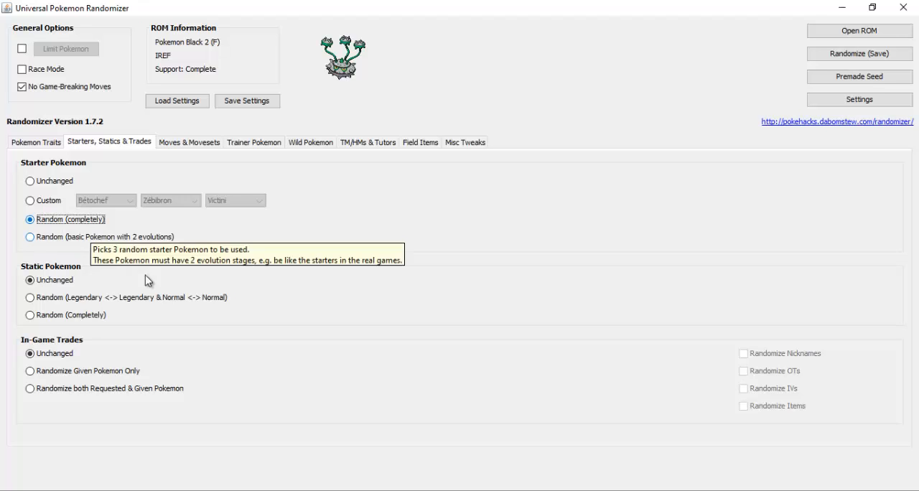
click(31, 241)
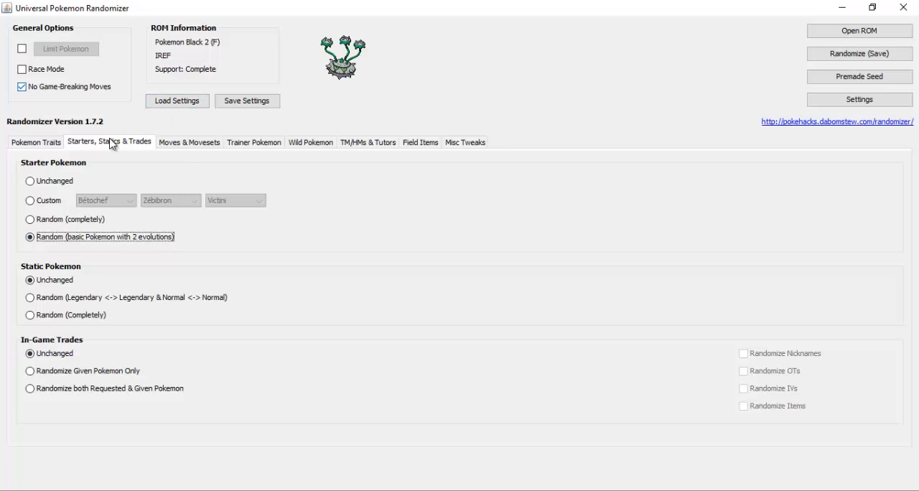
click(55, 224)
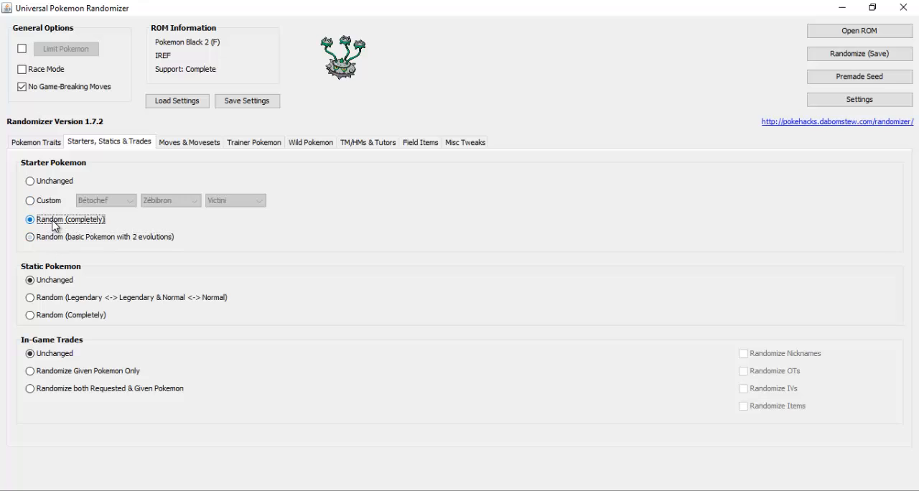
click(57, 295)
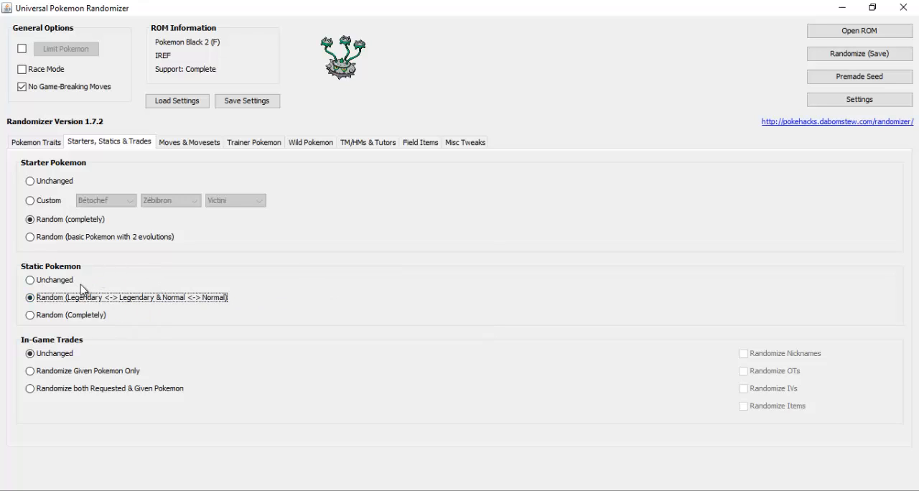
click(46, 318)
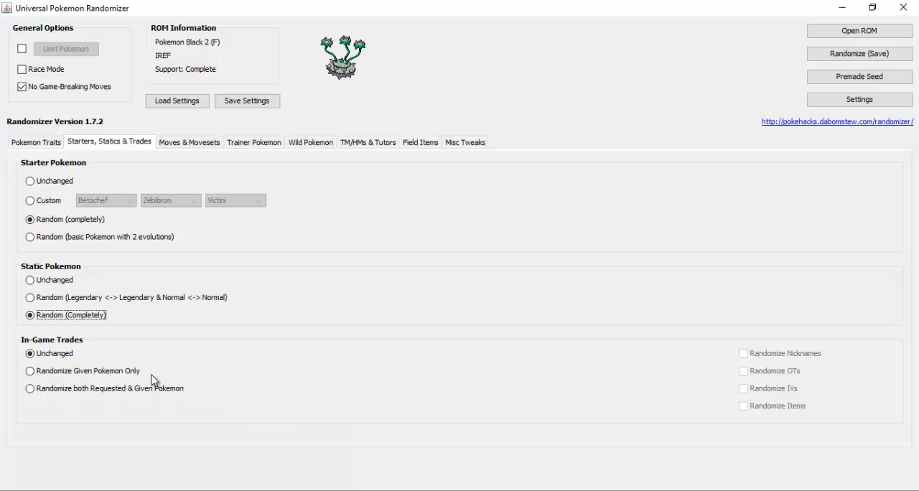
Randomize both requested and given Pokemon in the in-game trades, including nicknames, OTs, IVs and items
click(106, 391)
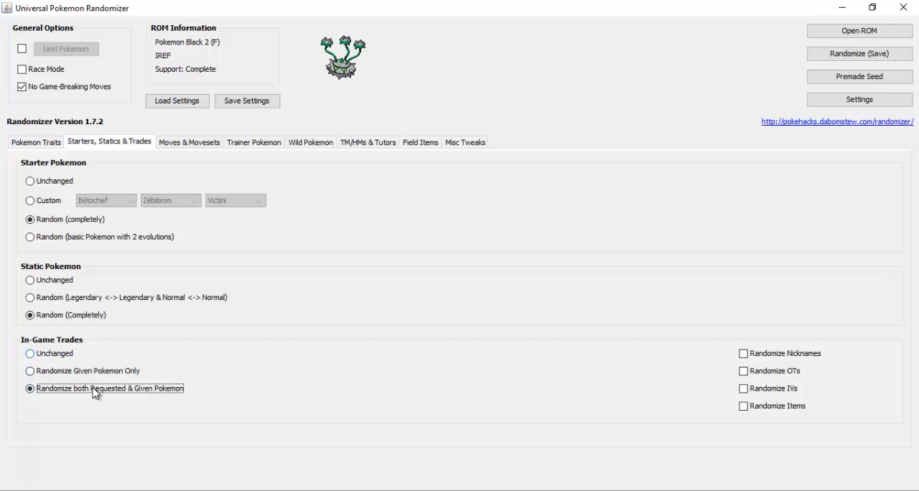
click(744, 355)
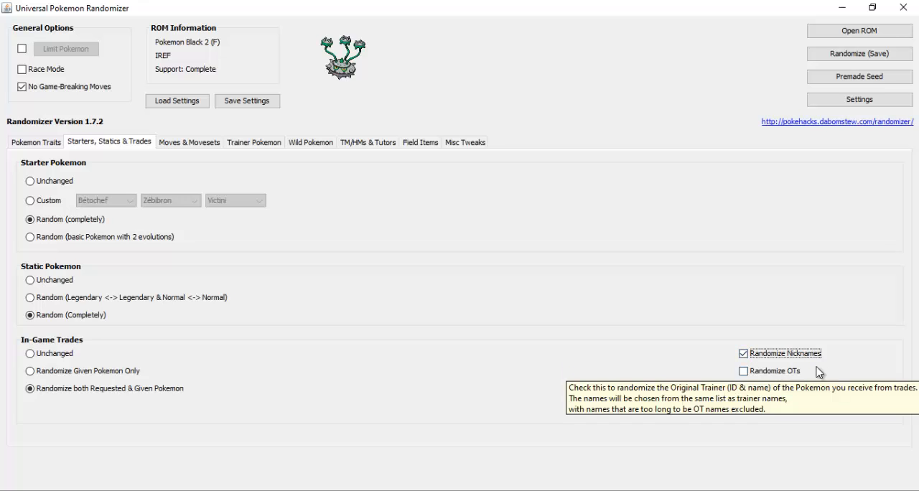
click(744, 372)
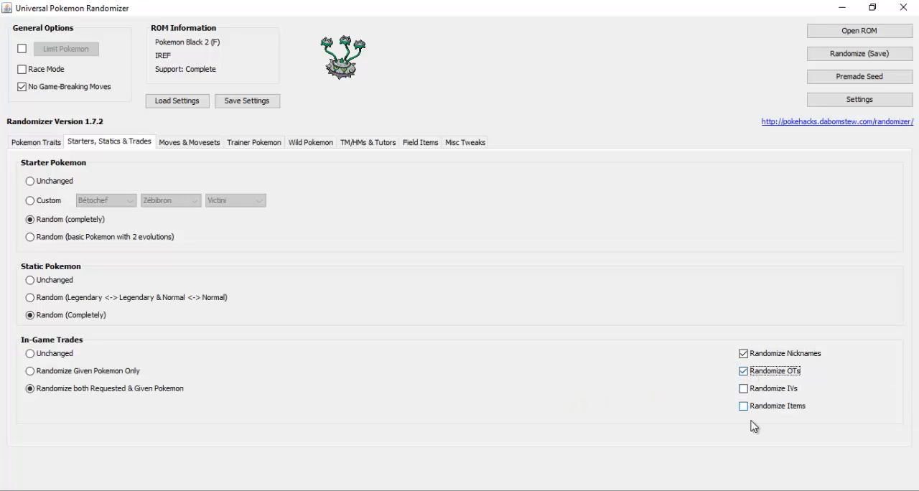
click(744, 391)
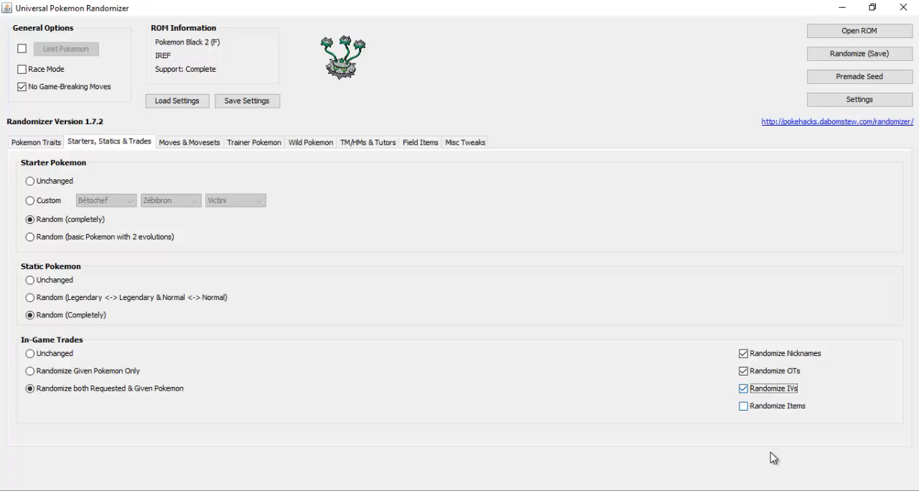
click(744, 406)
Randomize move power, accuracy and PP but not move types, and set the Pokemon movesets to Random (completely)
click(183, 142)
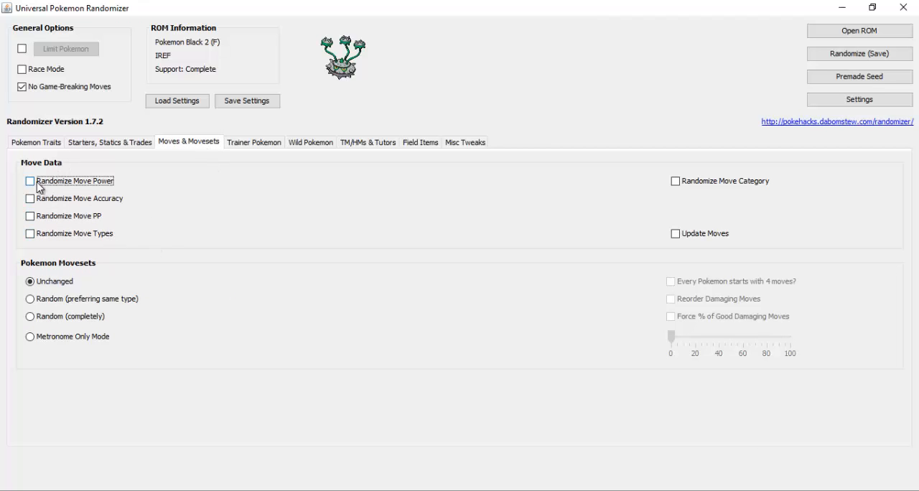
click(30, 216)
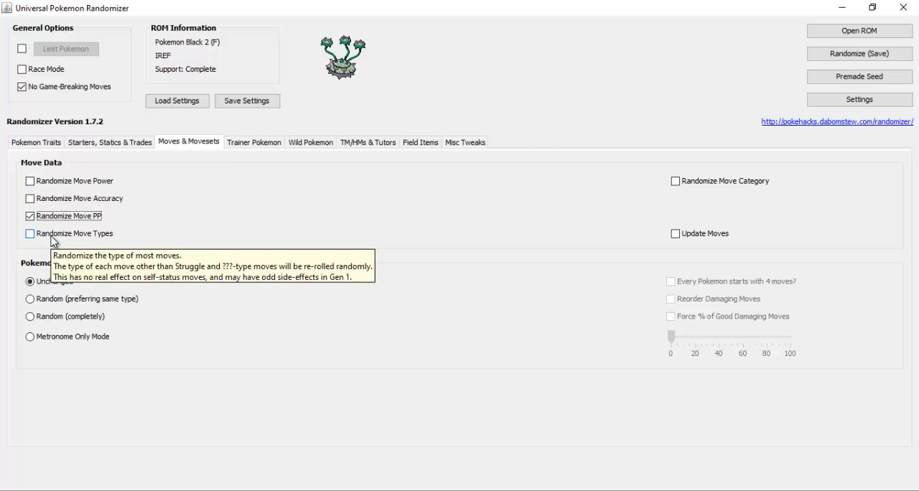
click(51, 238)
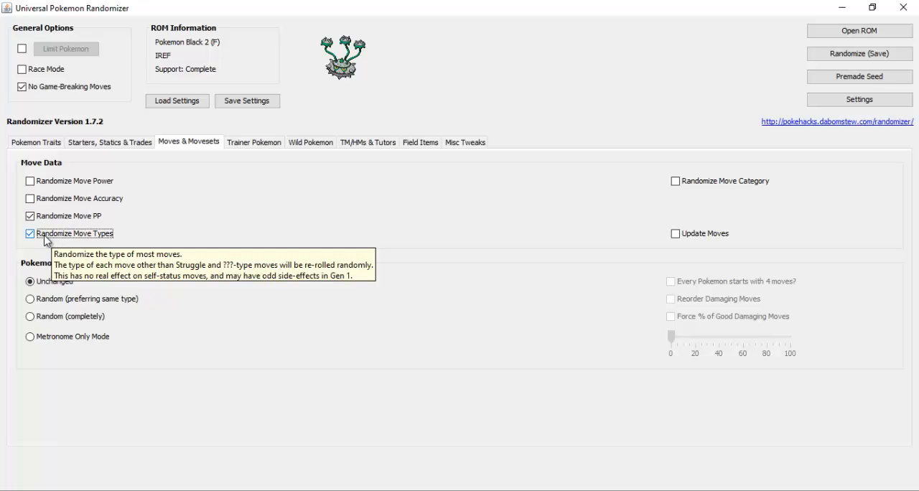
click(30, 235)
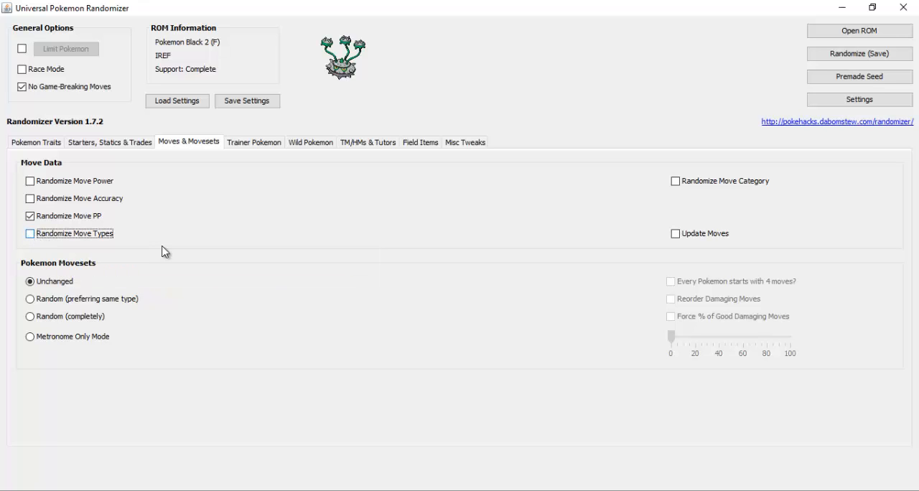
click(51, 189)
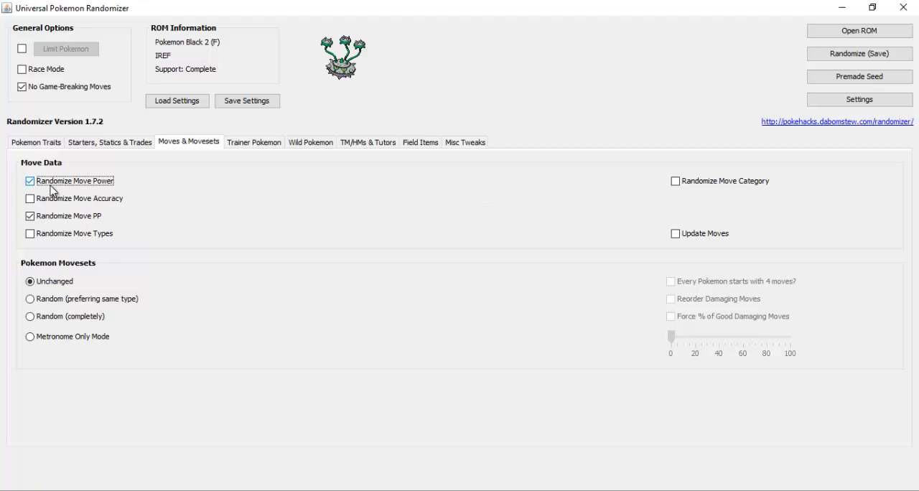
click(58, 200)
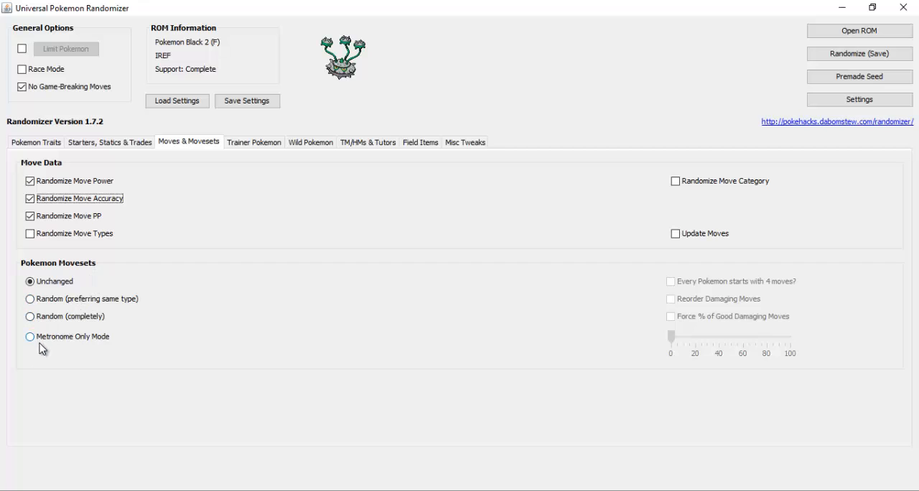
mouse_move(62, 343)
click(58, 318)
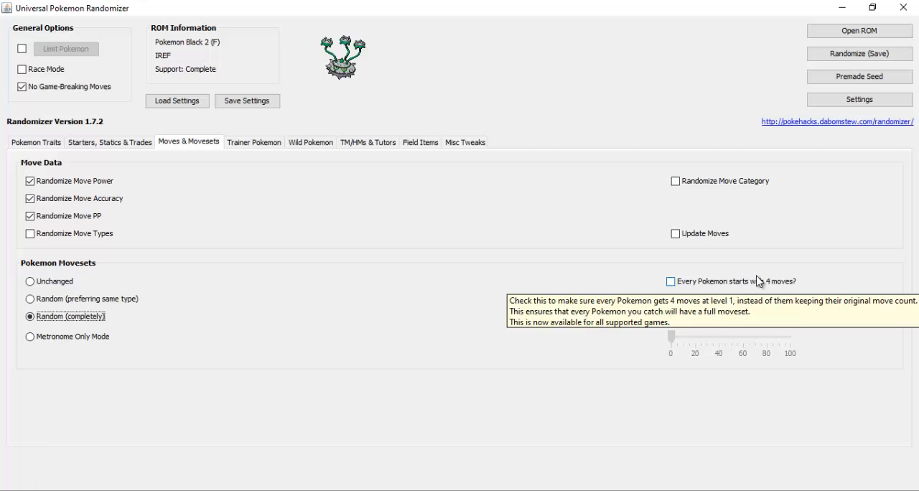
Set the trainer Pokemon to Random with similar strength, and randomize the trainer names and trainer class names
click(252, 142)
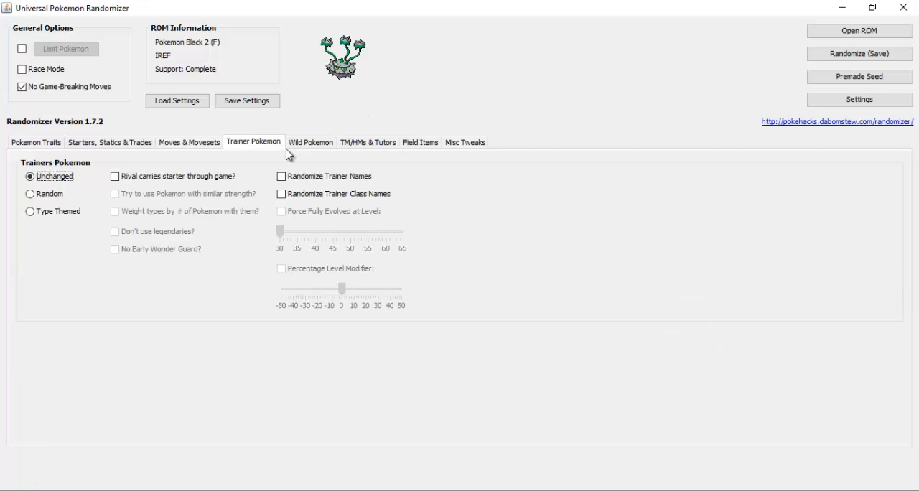
click(58, 198)
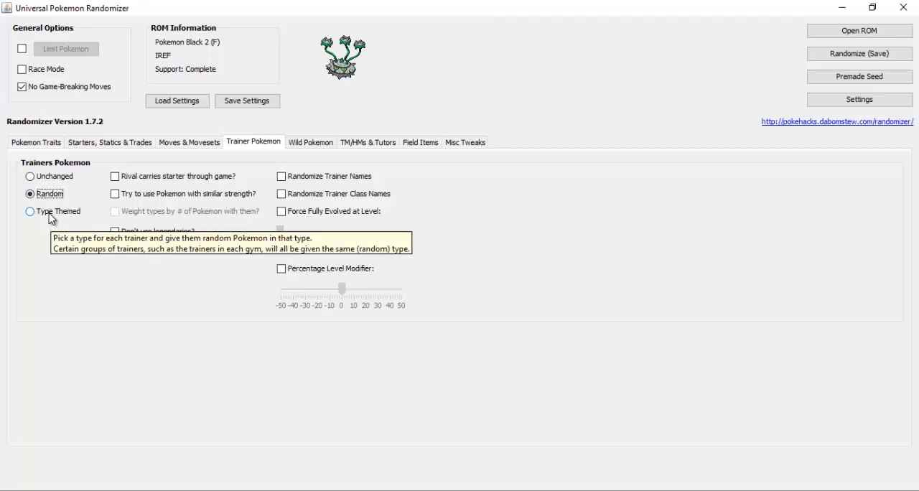
click(51, 218)
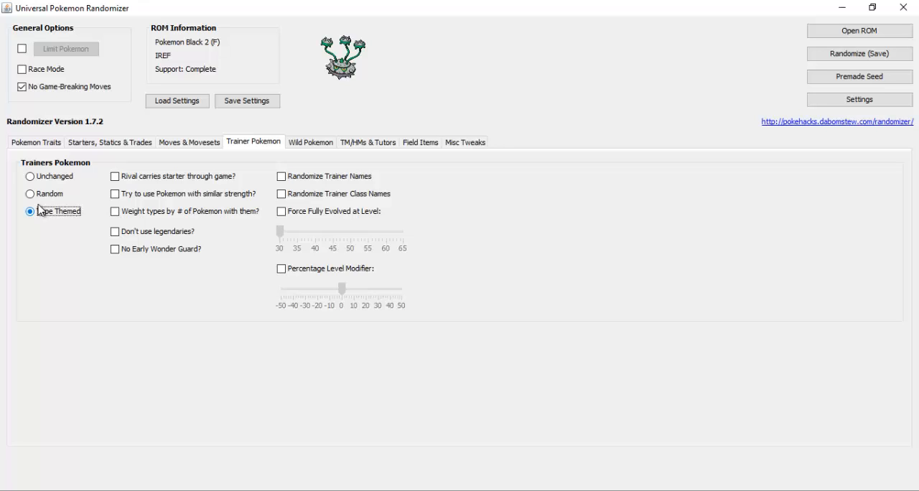
click(51, 197)
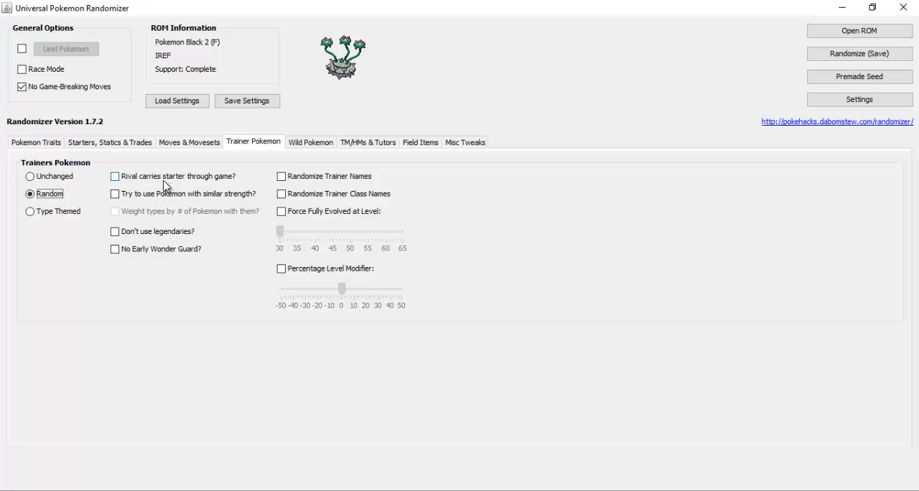
mouse_move(167, 186)
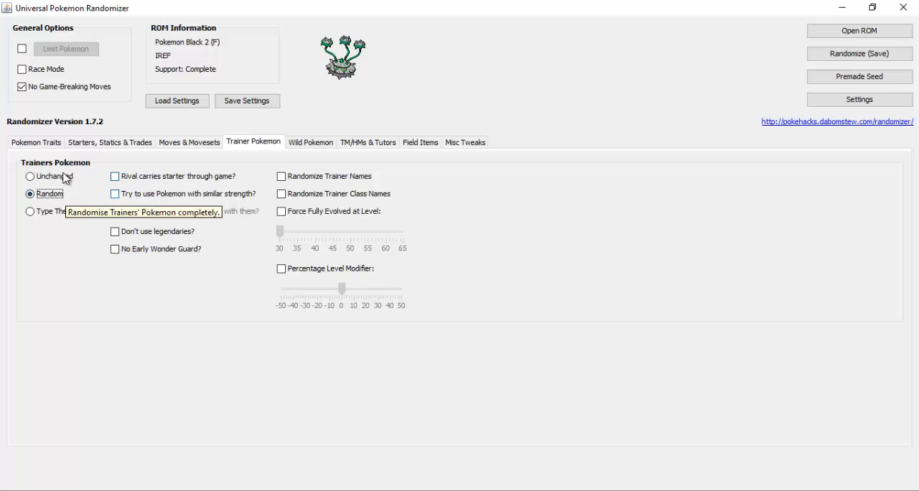
mouse_move(113, 183)
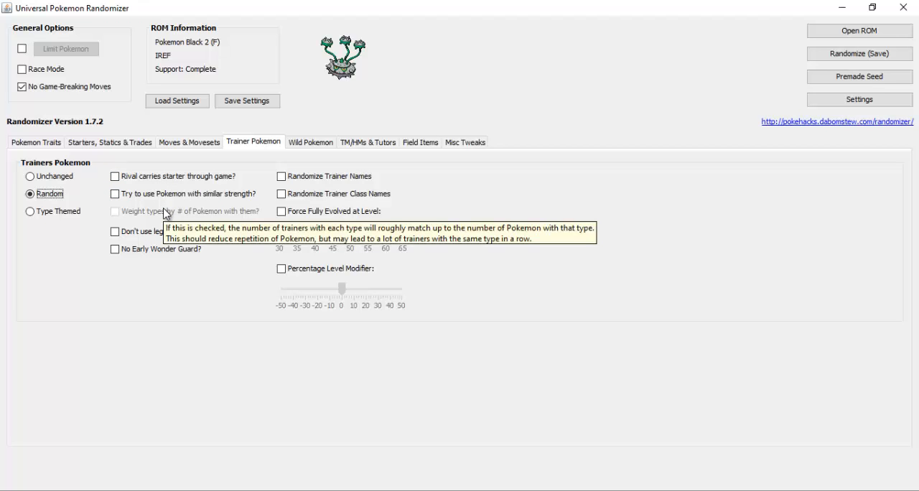
click(144, 195)
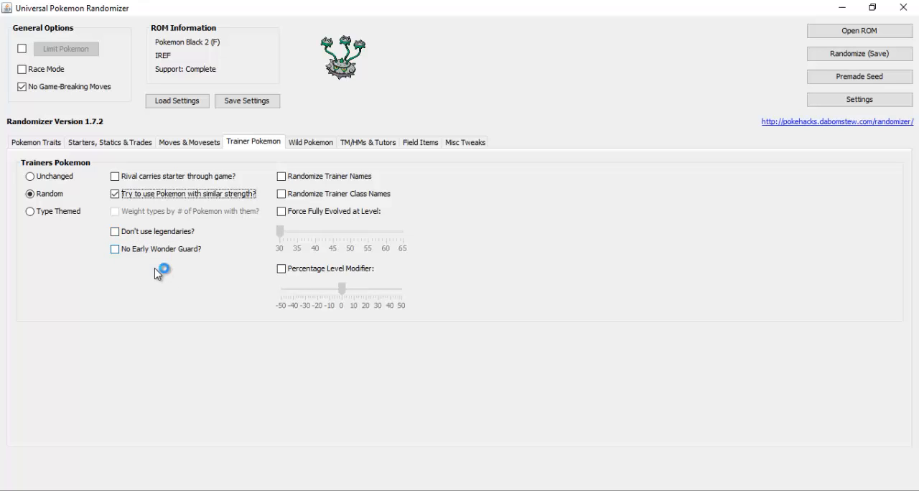
click(286, 180)
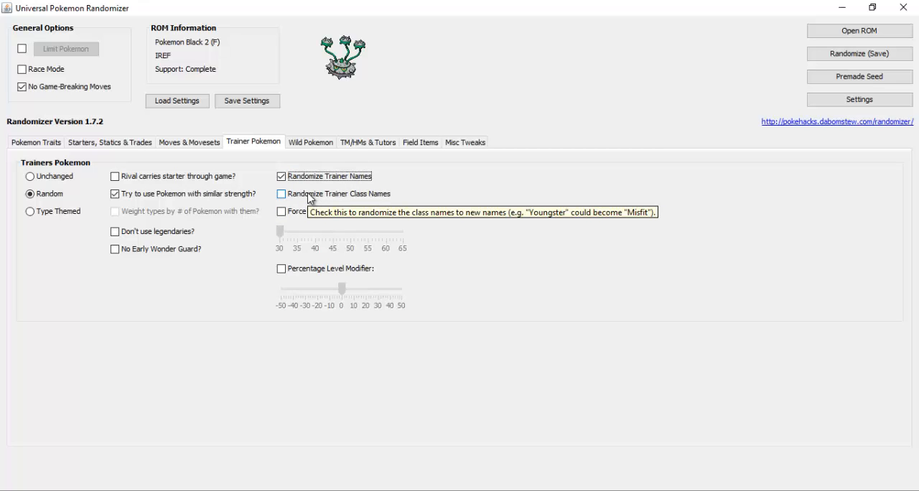
click(311, 195)
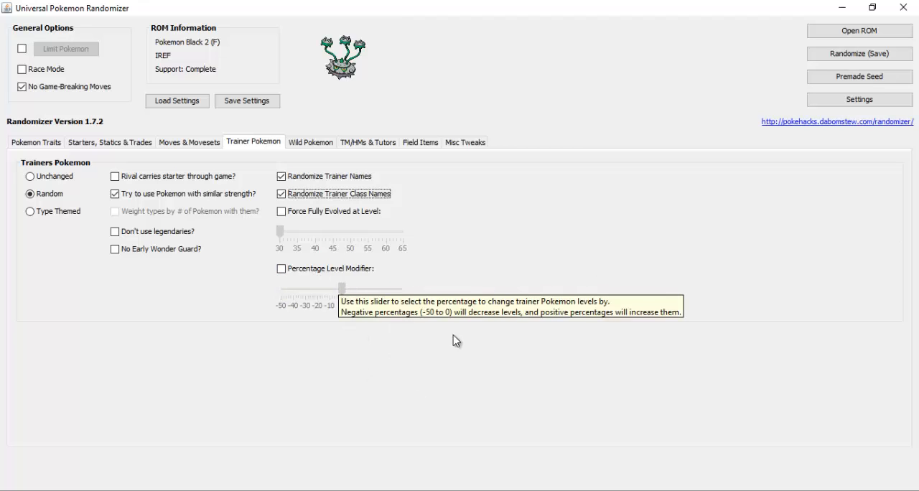
Set the wild Pokemon to Random after trying the Area and Global 1-to-1 Mapping options
click(322, 142)
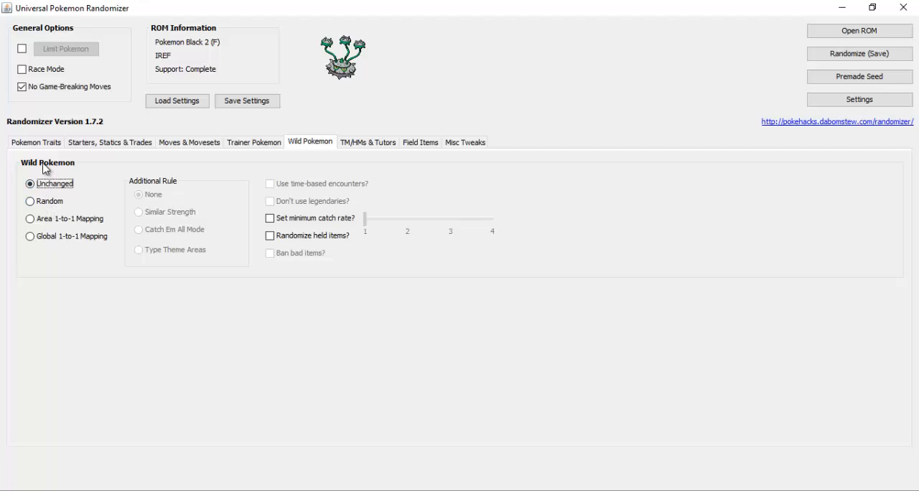
click(53, 202)
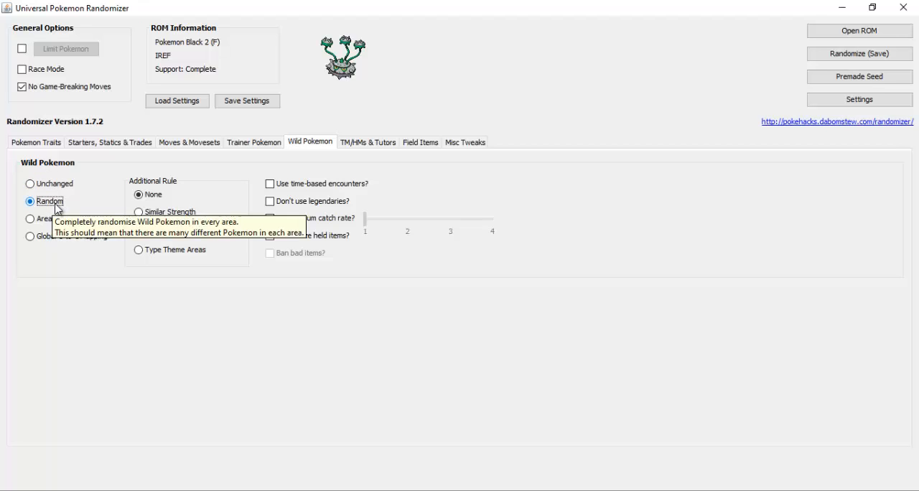
click(49, 221)
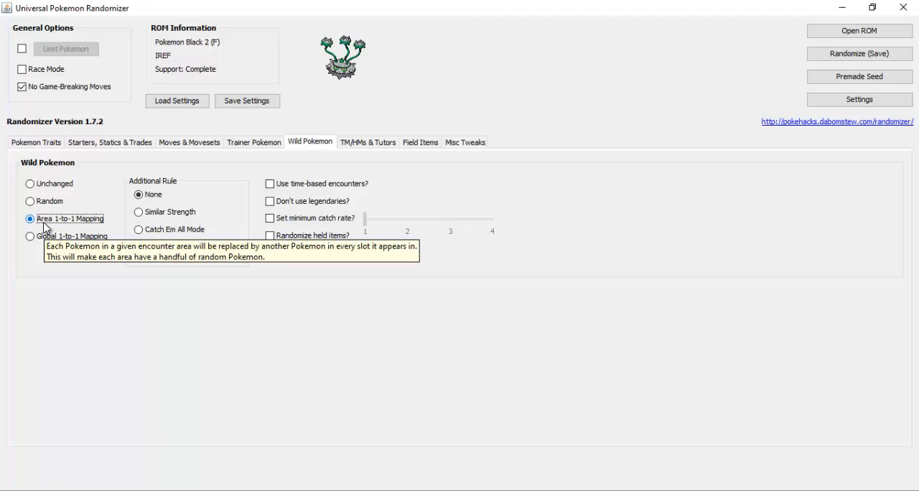
click(48, 238)
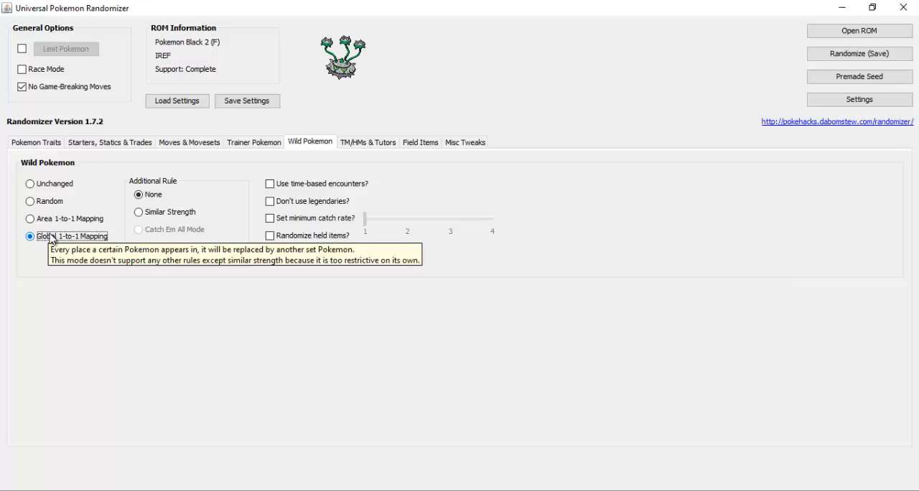
click(44, 202)
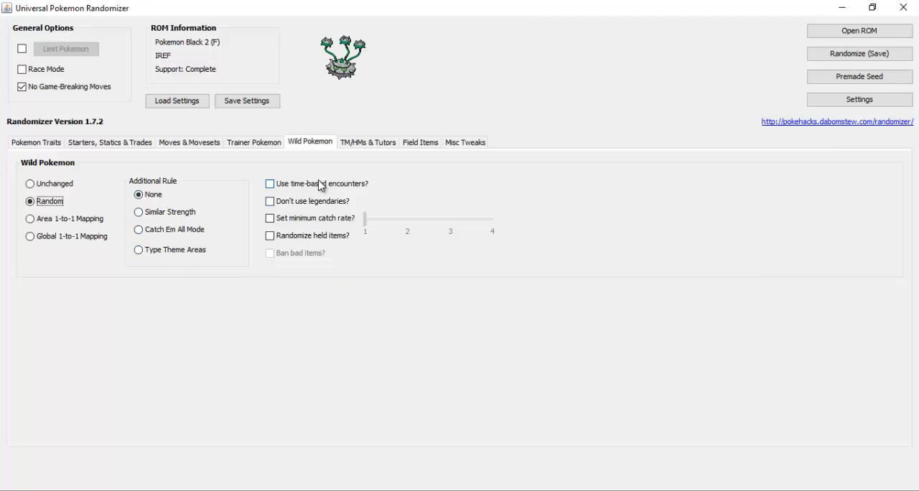
Enable a minimum catch rate of 3 for wild Pokemon and randomize their held items
click(298, 223)
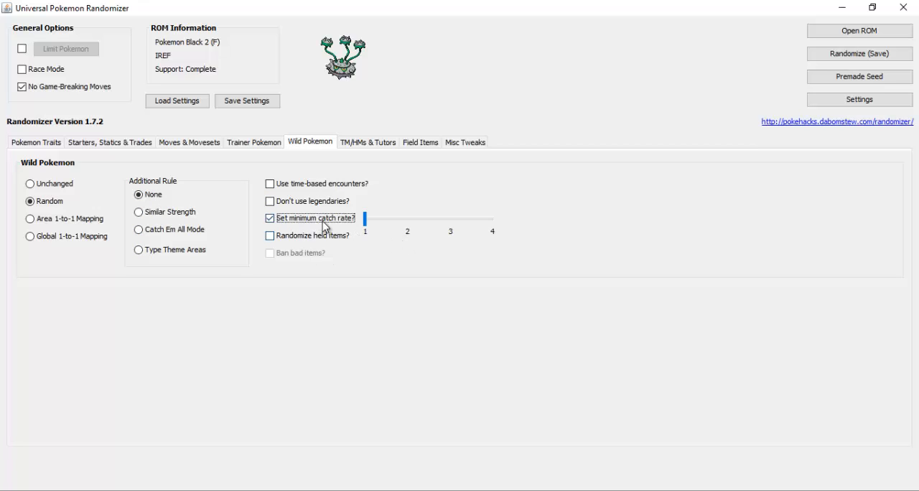
click(389, 223)
drag(388, 223, 457, 226)
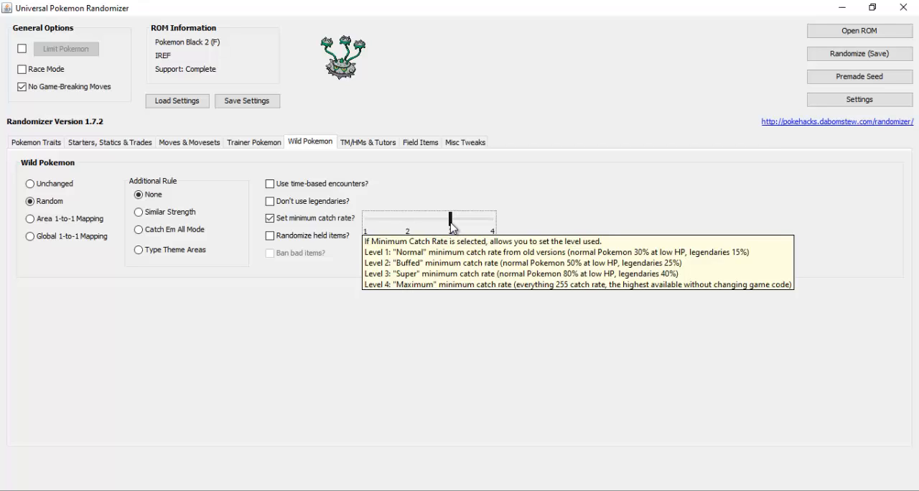
click(301, 238)
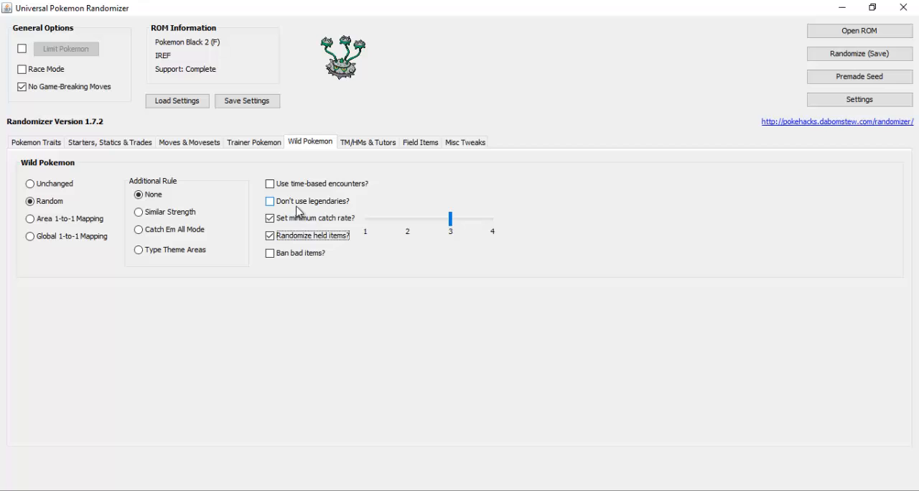
mouse_move(285, 191)
mouse_move(310, 188)
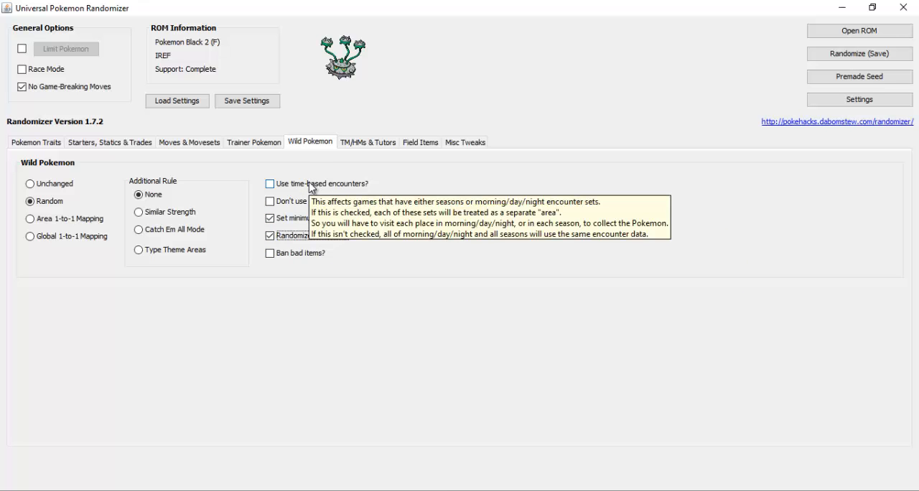
Set the TM moves to Random and the TM/HM compatibility to Full compatibility
click(369, 144)
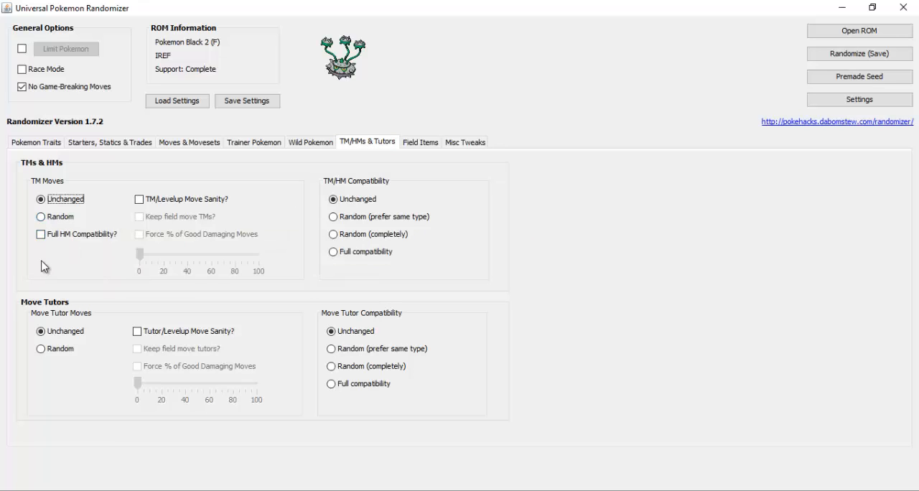
click(54, 220)
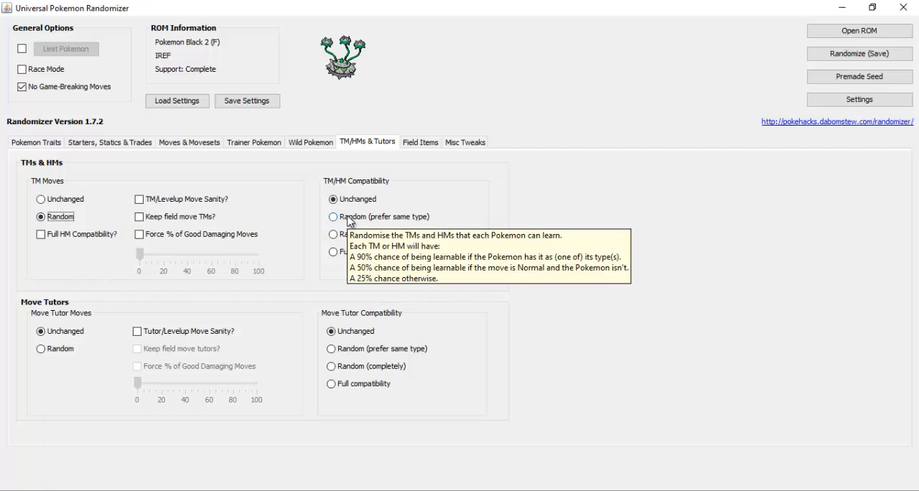
click(350, 253)
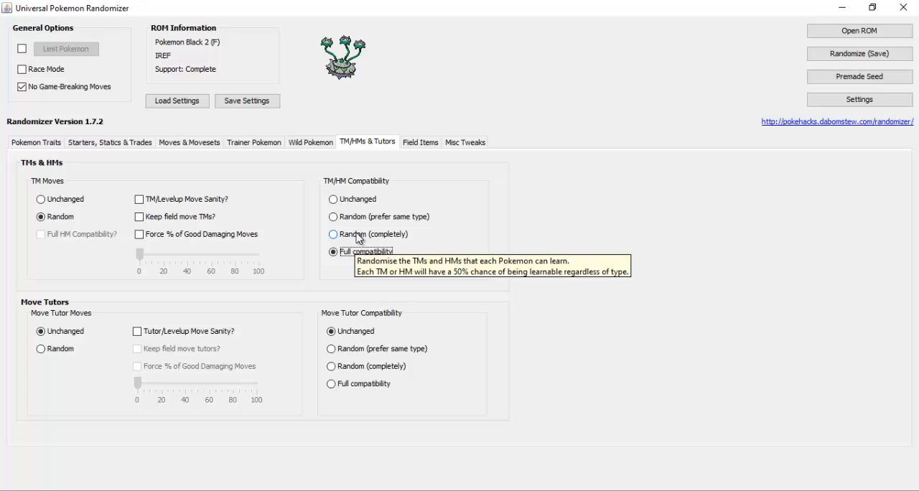
click(359, 235)
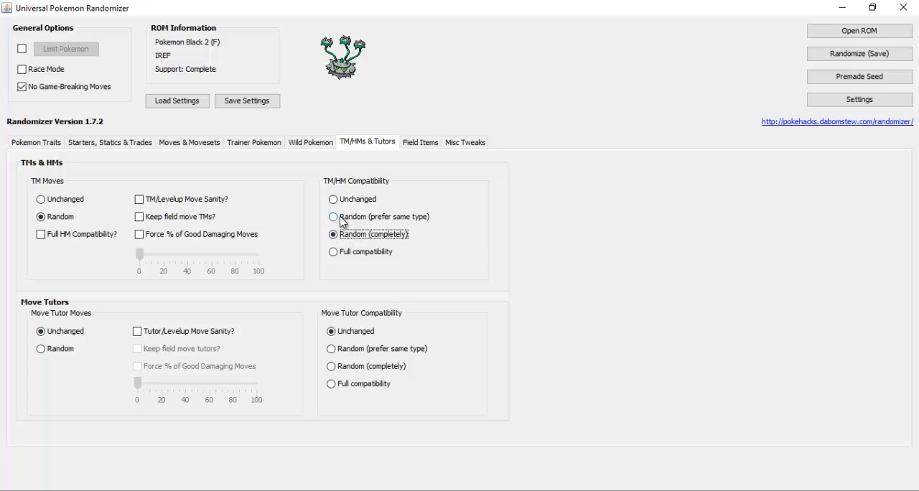
click(344, 219)
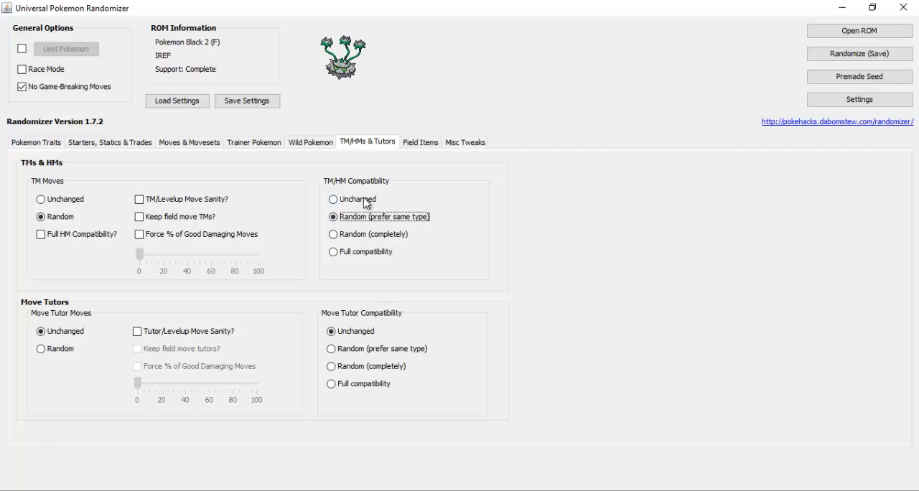
click(366, 201)
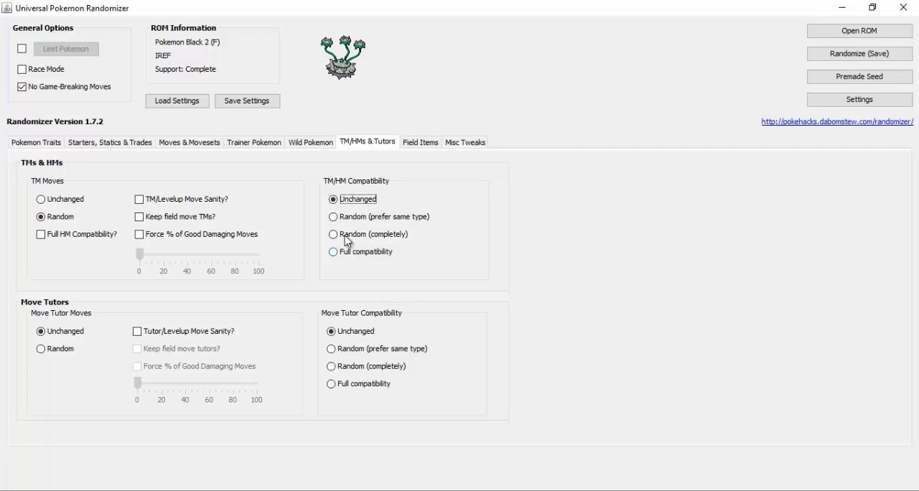
click(334, 253)
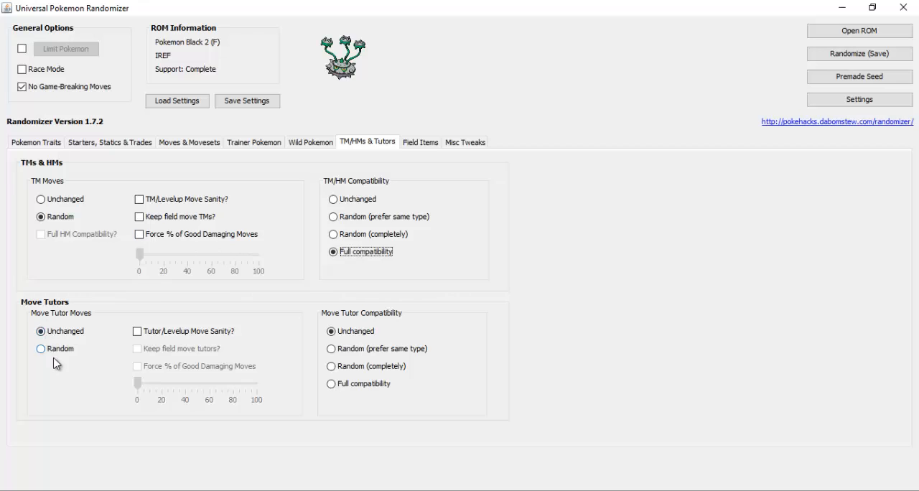
Set the field items to Randomize without banning bad items, and view the miscellaneous tweaks
click(421, 143)
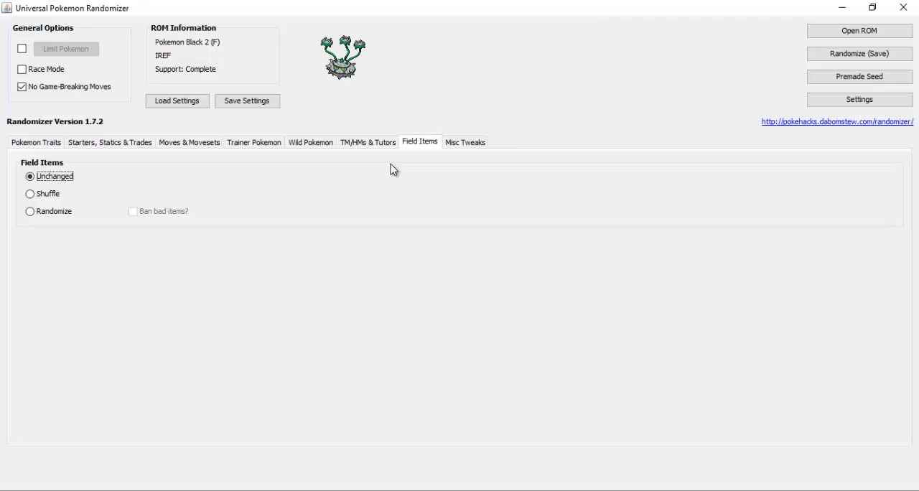
click(40, 215)
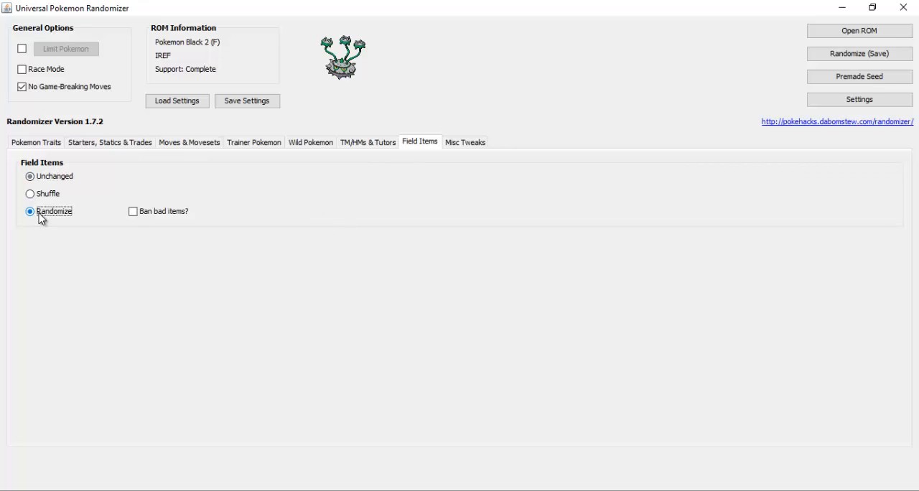
click(468, 145)
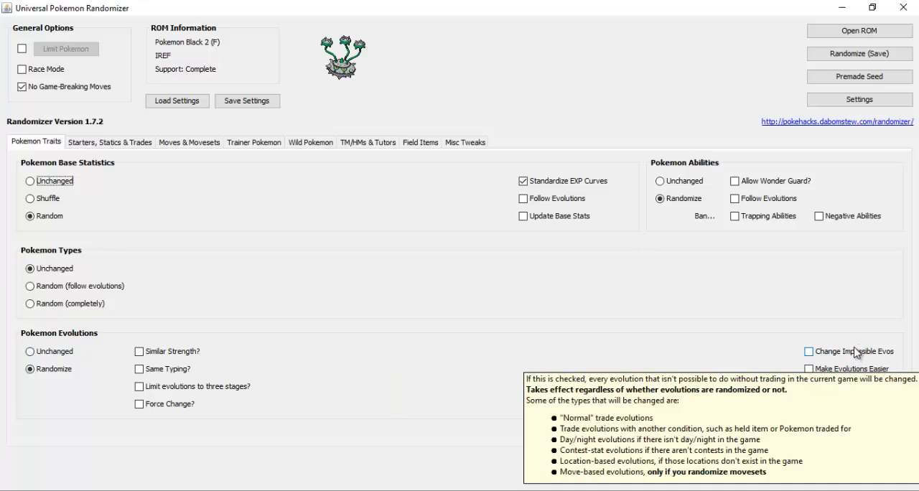
Enable Change Impossible Evos and Make Evolutions Easier for the Pokemon evolutions
click(810, 354)
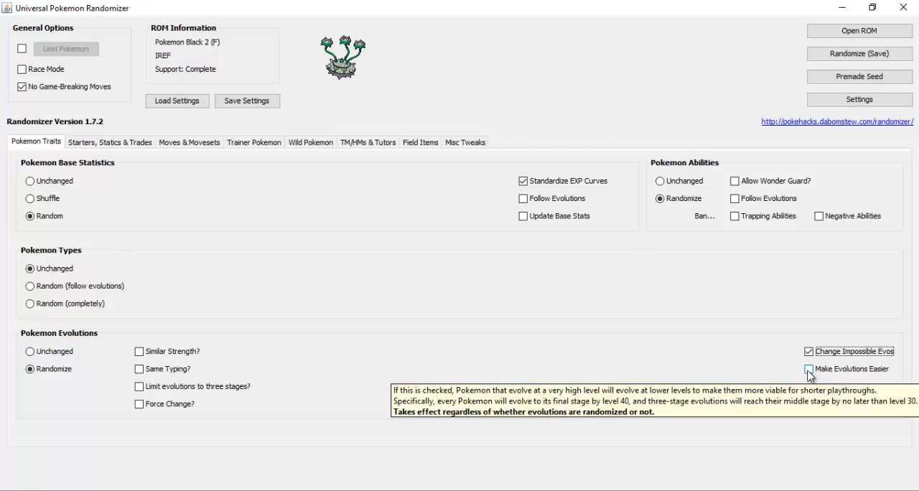
click(809, 370)
key(Tab)
key(Tab)
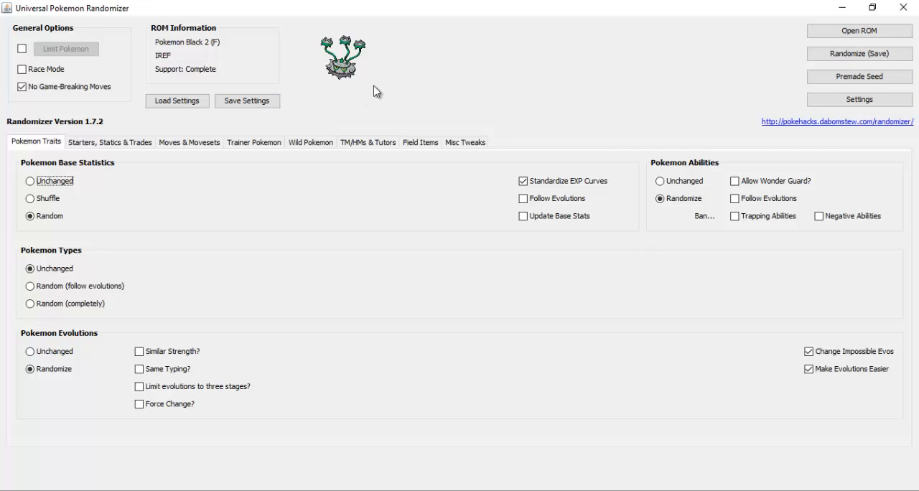
Randomize and save the ROM as "Random Noir 2" in the Outils pour Randomiser une ROM folder, without saving a log file
click(854, 59)
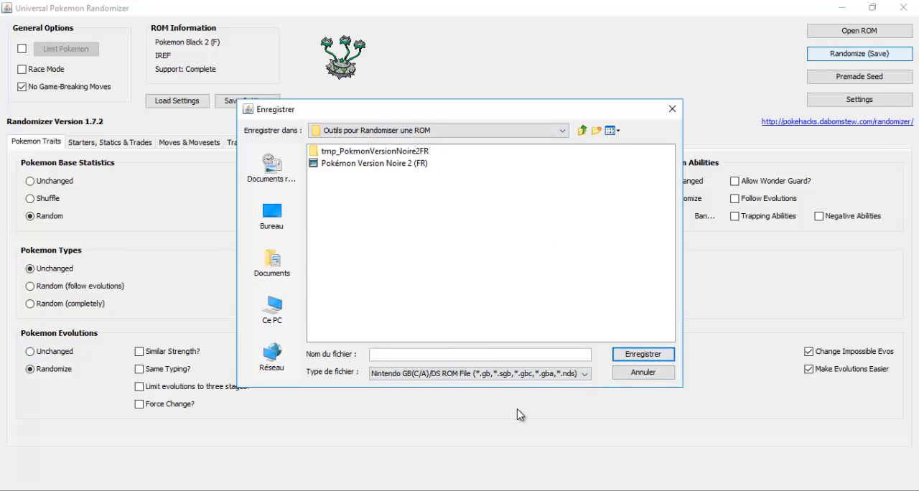
text(Random Noir 2)
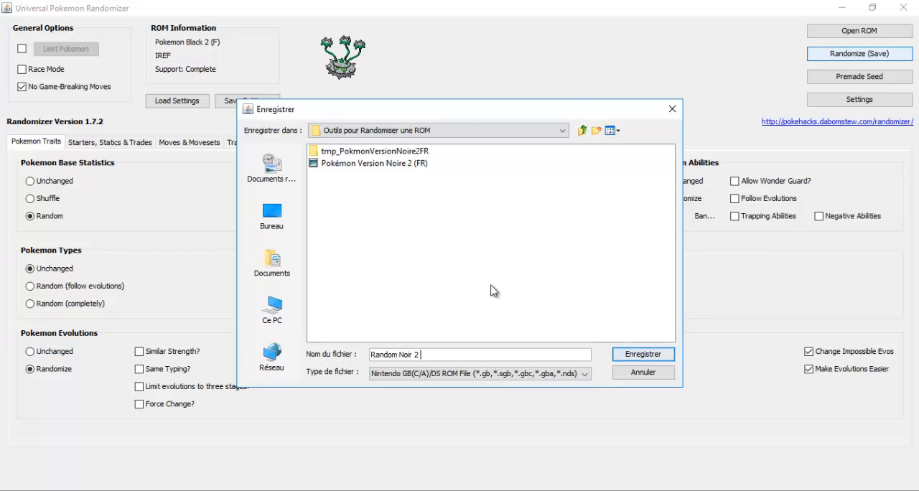
click(399, 131)
click(396, 132)
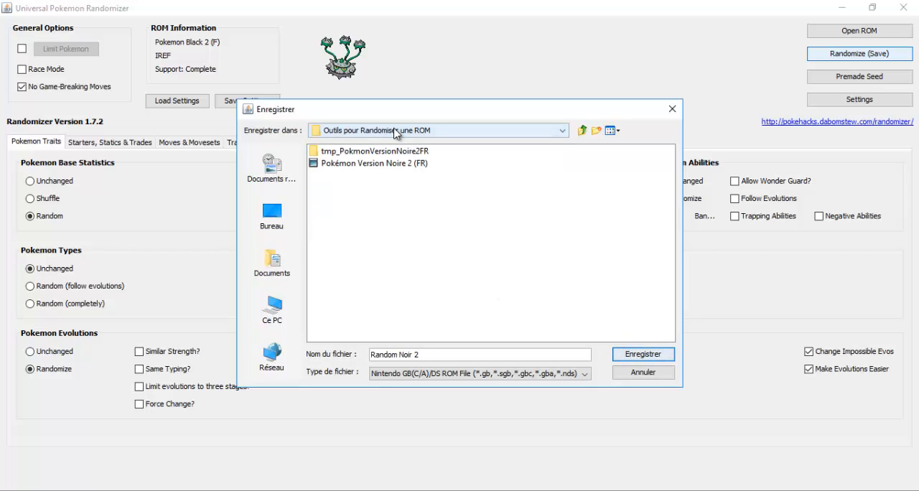
click(652, 356)
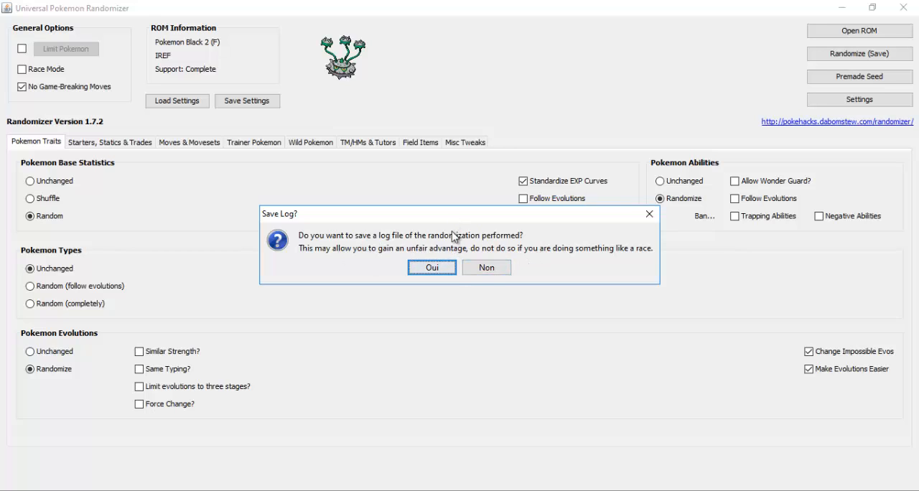
click(482, 273)
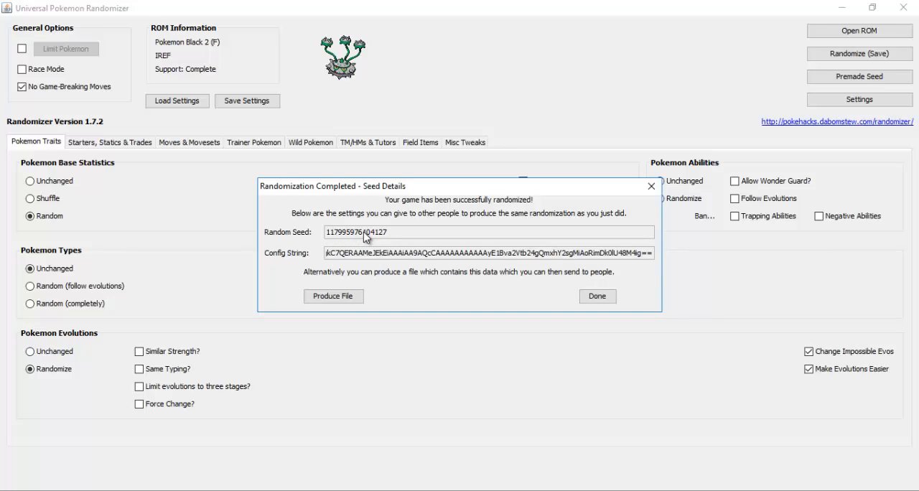
Select the random seed and the config string in the seed details of the completed randomization
double_click(362, 234)
triple_click(366, 253)
double_click(368, 232)
triple_click(373, 255)
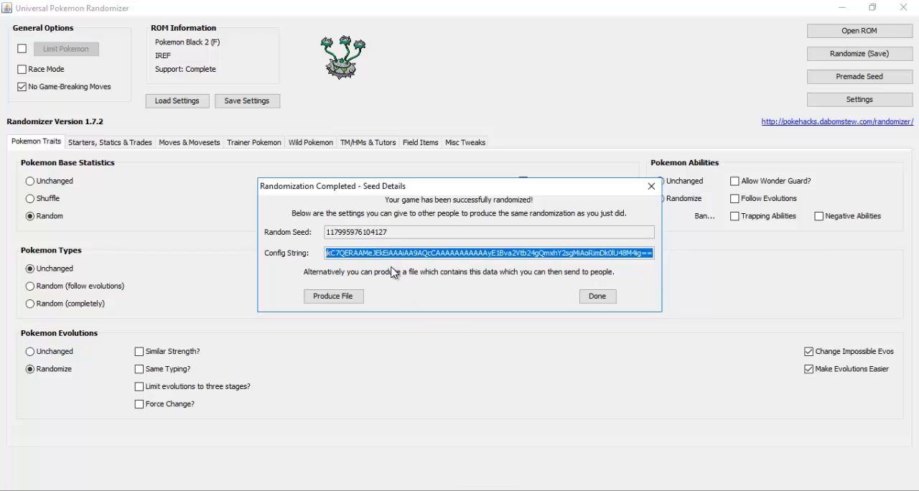
Dismiss the seed details of the completed randomization and close the Universal Pokemon Randomizer
click(354, 232)
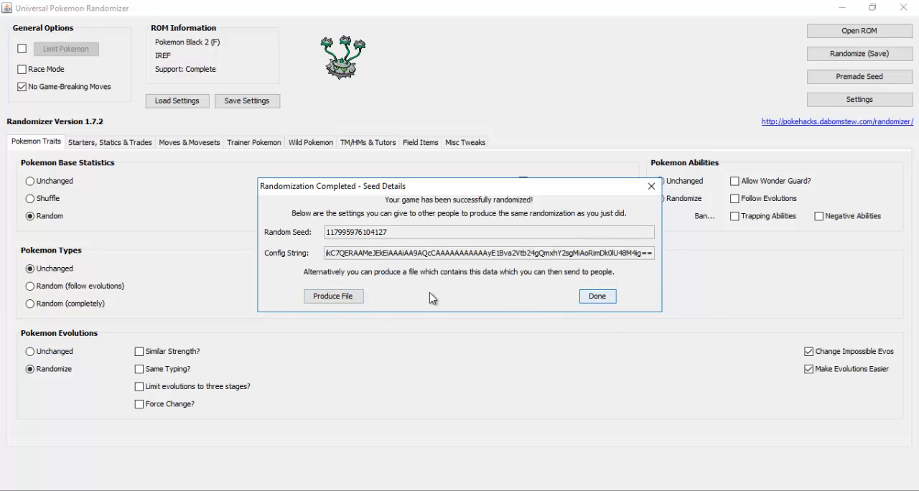
click(596, 297)
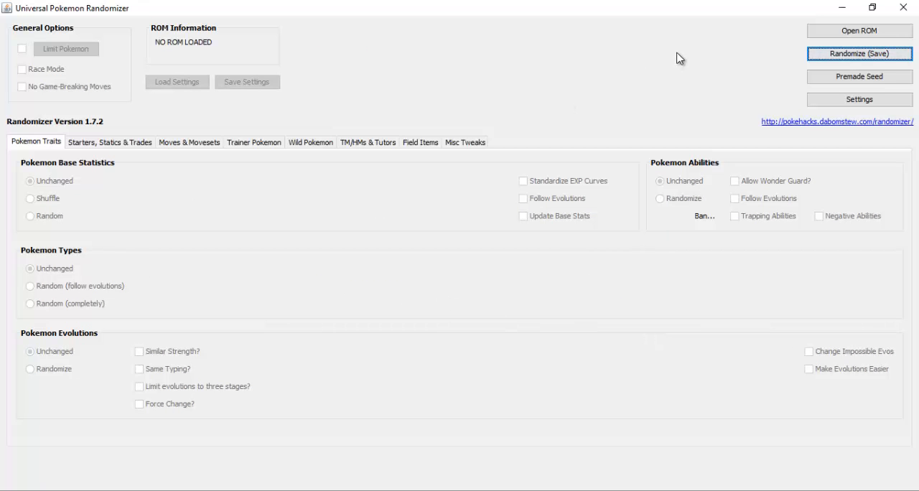
click(904, 8)
Launch DeSmuME r5431 from WinDS PRO and open the Random Noir 2 ROM in it
click(31, 260)
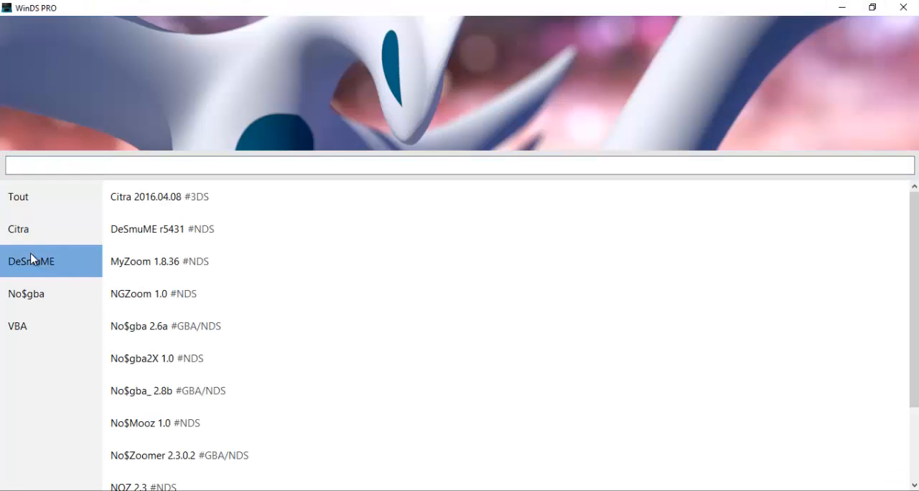
double_click(188, 197)
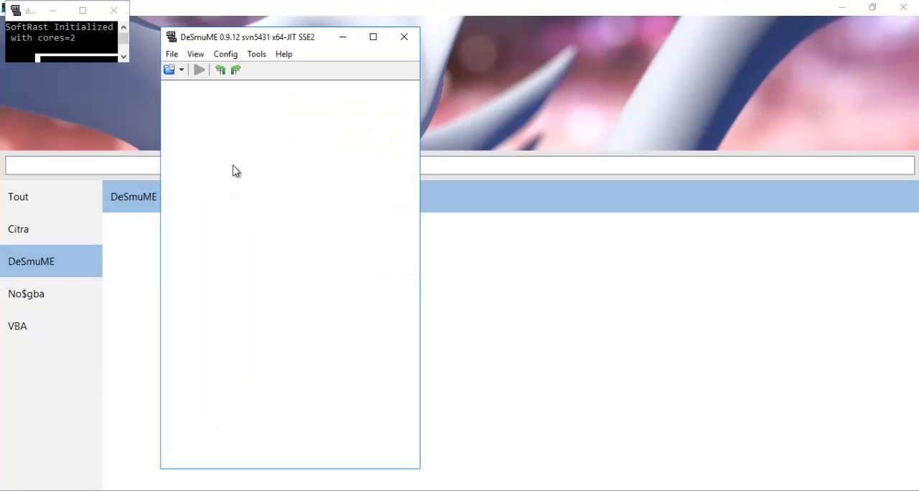
click(175, 56)
click(195, 70)
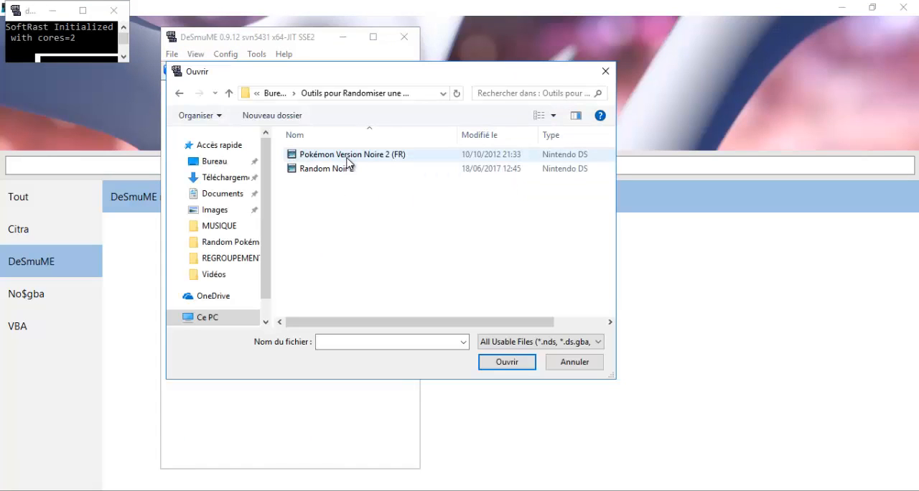
double_click(352, 171)
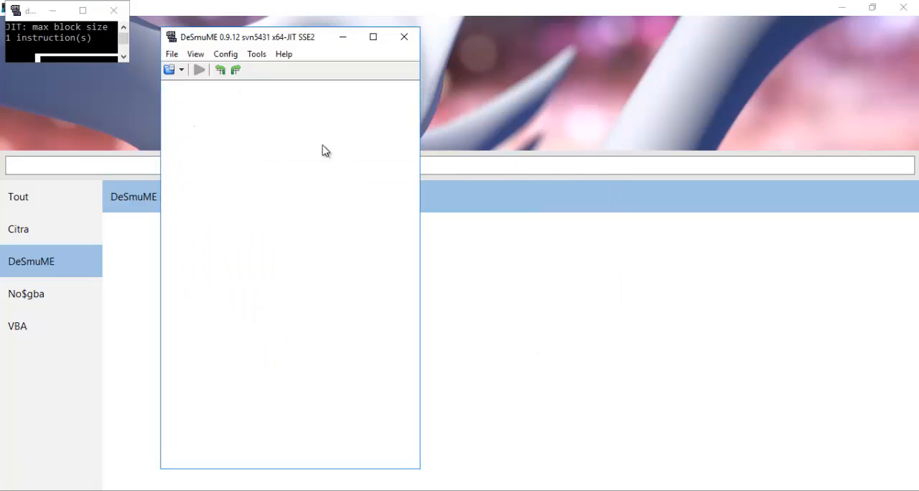
Maximize the emulator window in front of the console window and mute the system sound
click(374, 38)
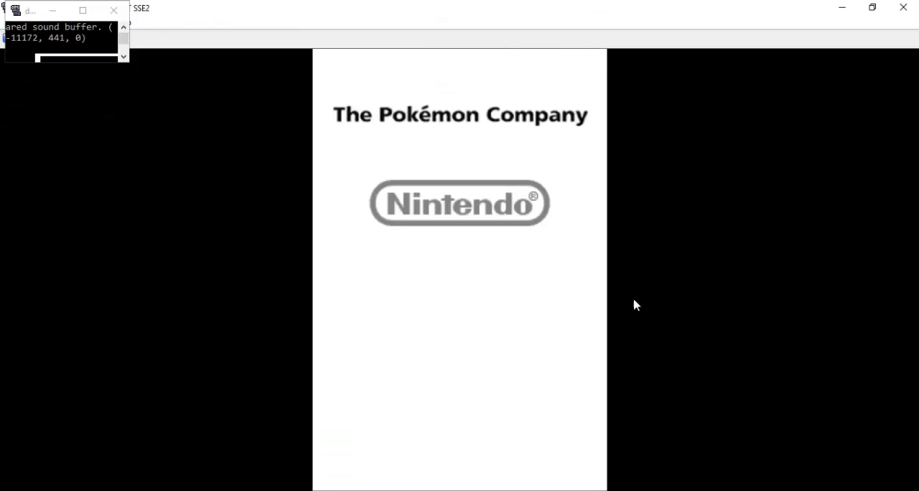
click(55, 18)
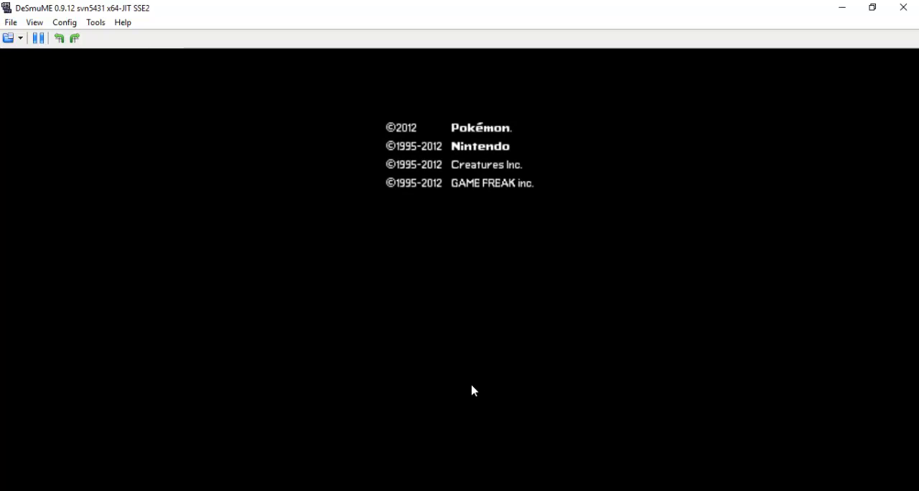
key(XF86AudioMute)
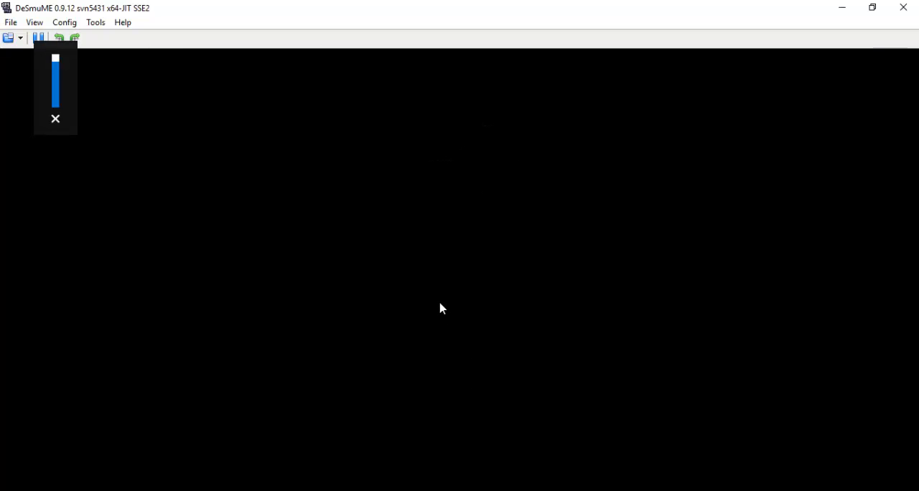